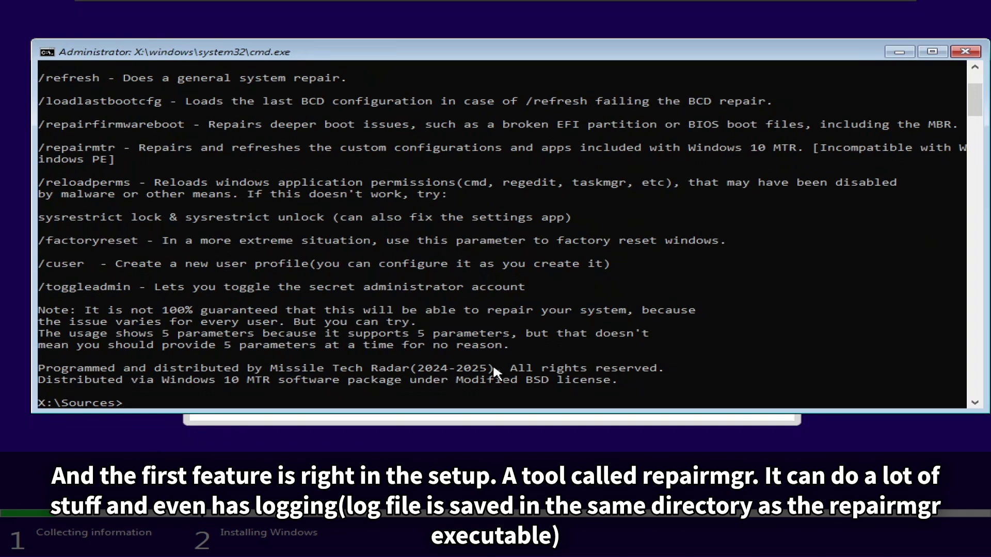
# Step: Run repairmgr /repairfirmwareboot with option 2 (UEFI), then open repairmgr.log in Notepad
pyautogui.write('repairmgr /rep[a')
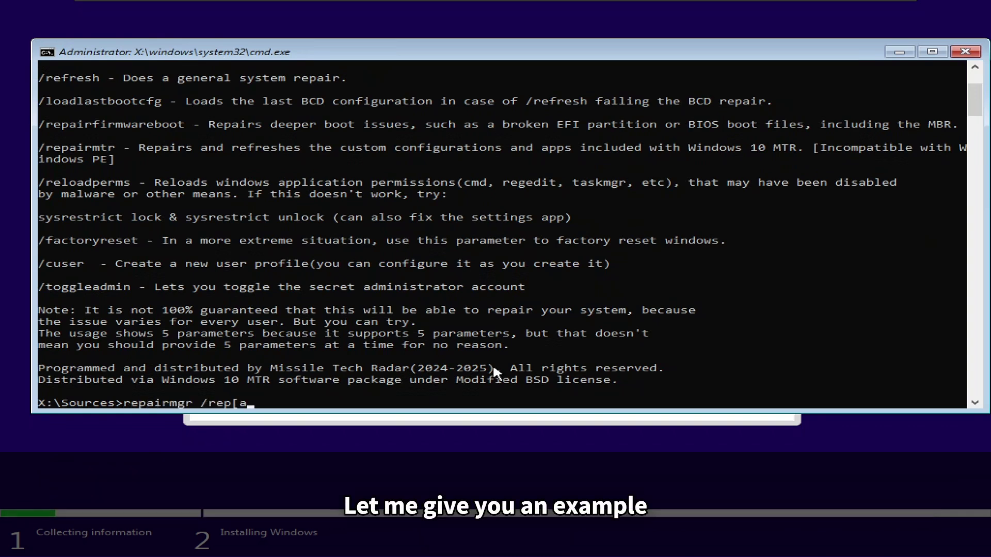
pyautogui.press('BackSpace')
pyautogui.press('BackSpace')
pyautogui.write('airfirmwareboot')
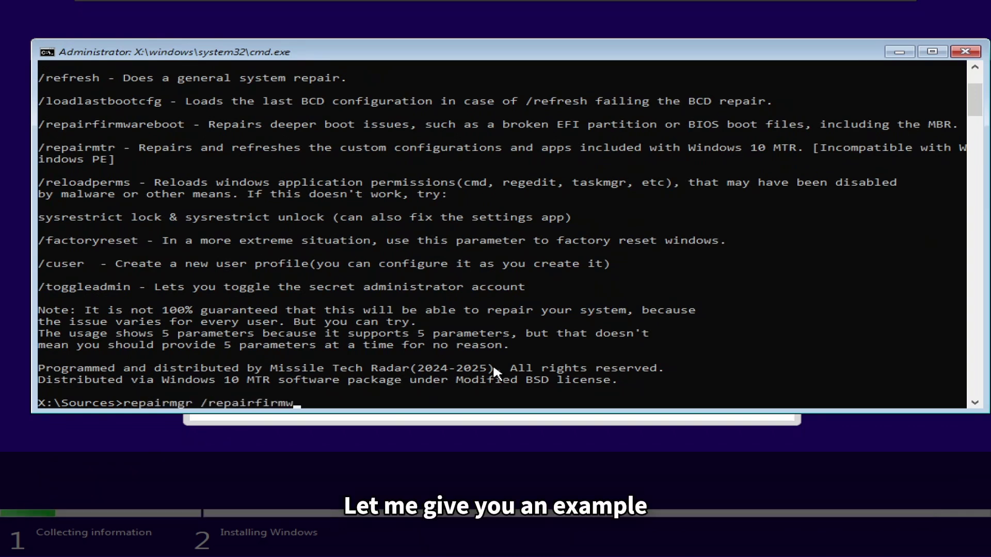
pyautogui.press('Return')
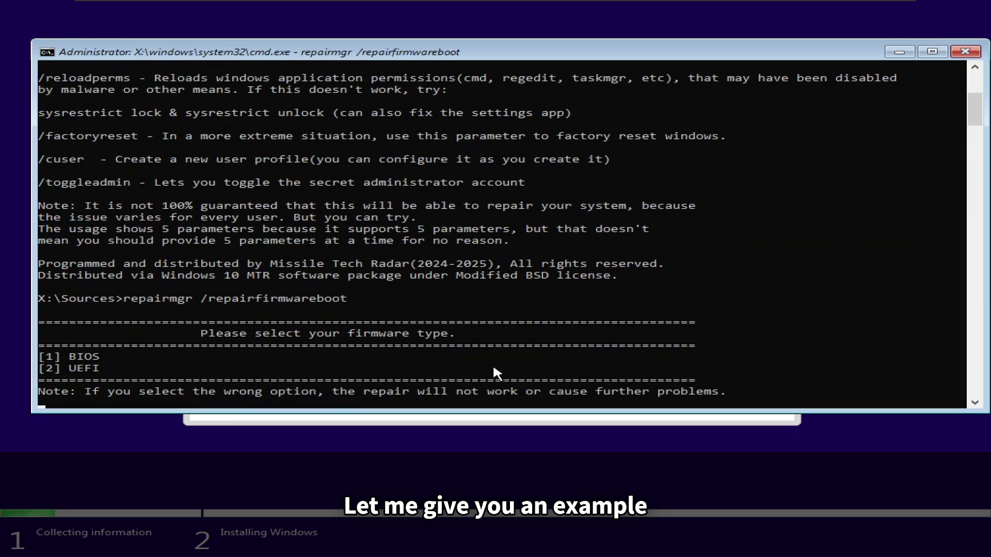
pyautogui.press('2')
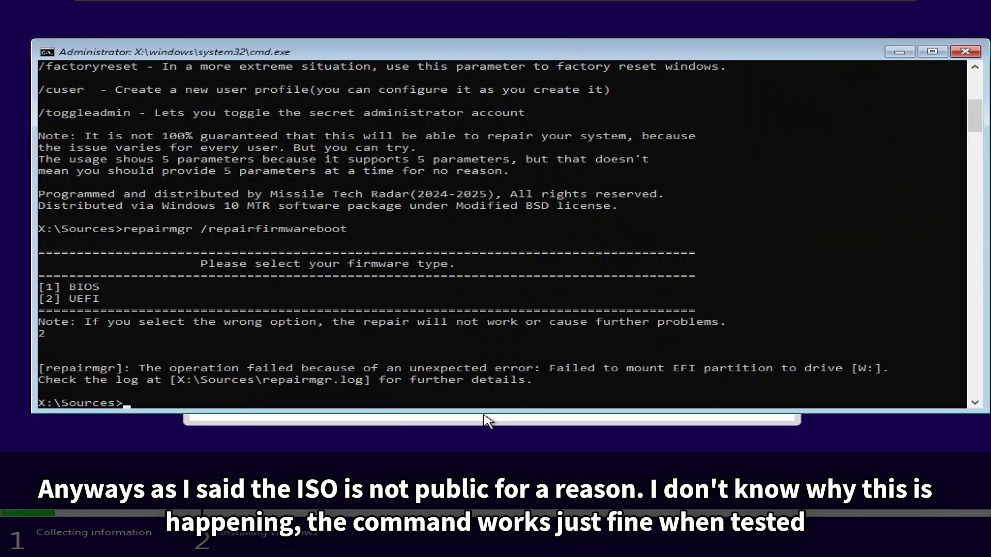
pyautogui.write('repairmgr.log')
pyautogui.press('Return')
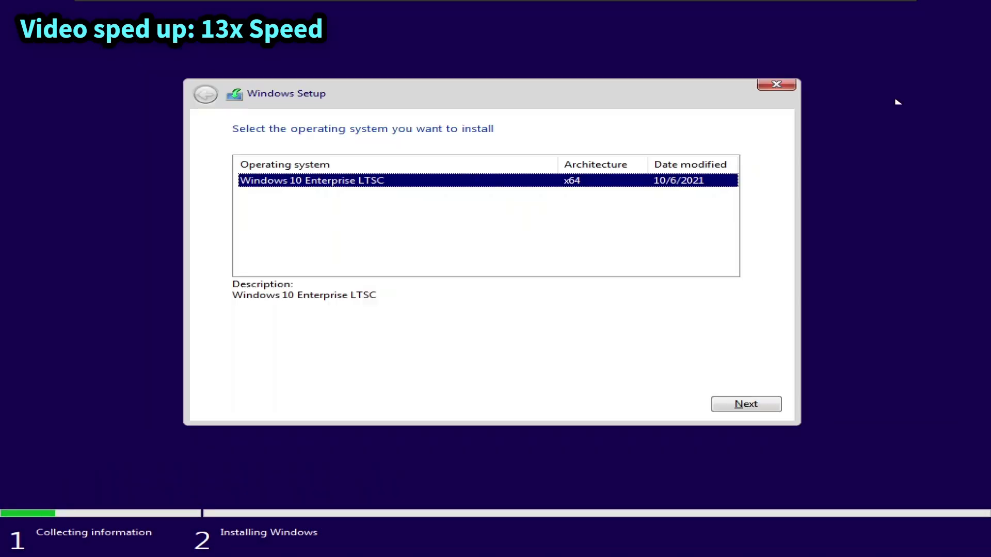
# Step: Close the repairmgr.log Notepad window so Windows Setup continues
pyautogui.click(741, 405)
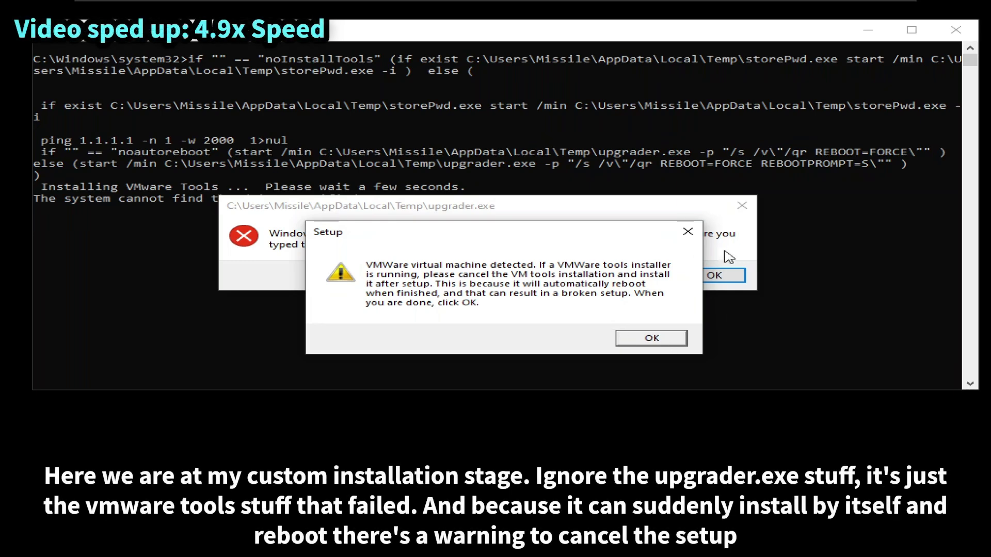
# Step: Dismiss the upgrader error and VMware warning, enter the registered user's name, and leave Organization blank
pyautogui.click(722, 275)
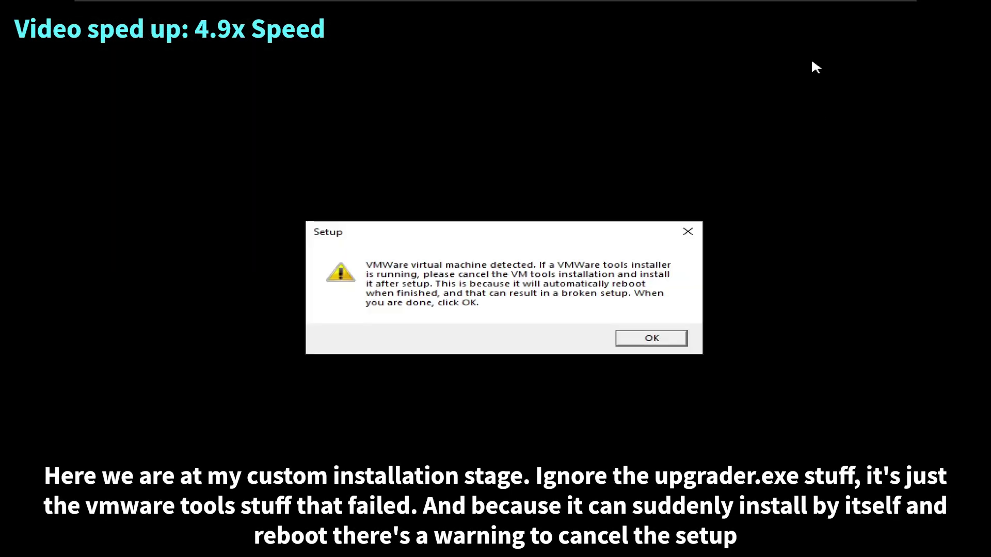
pyautogui.click(639, 339)
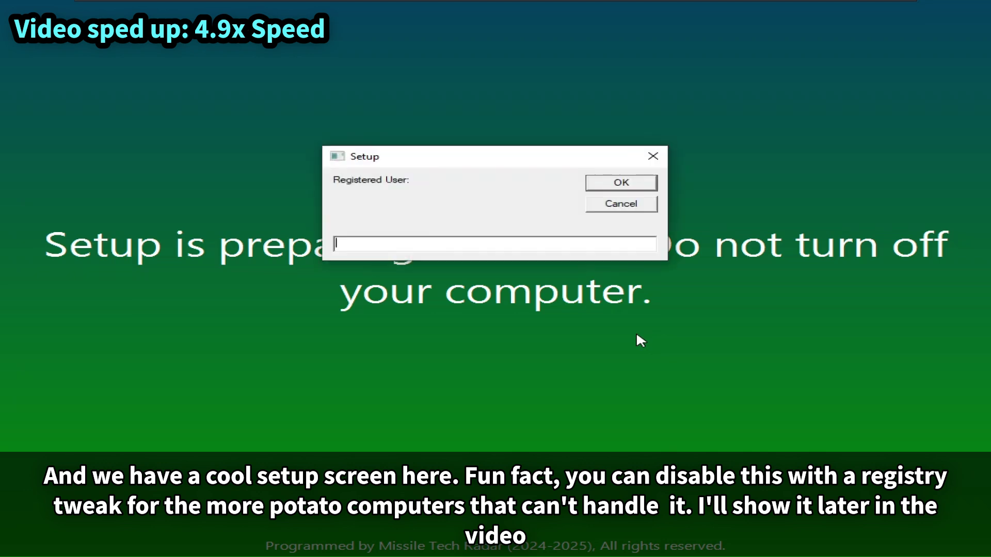
pyautogui.write('Jeb')
pyautogui.press('Return')
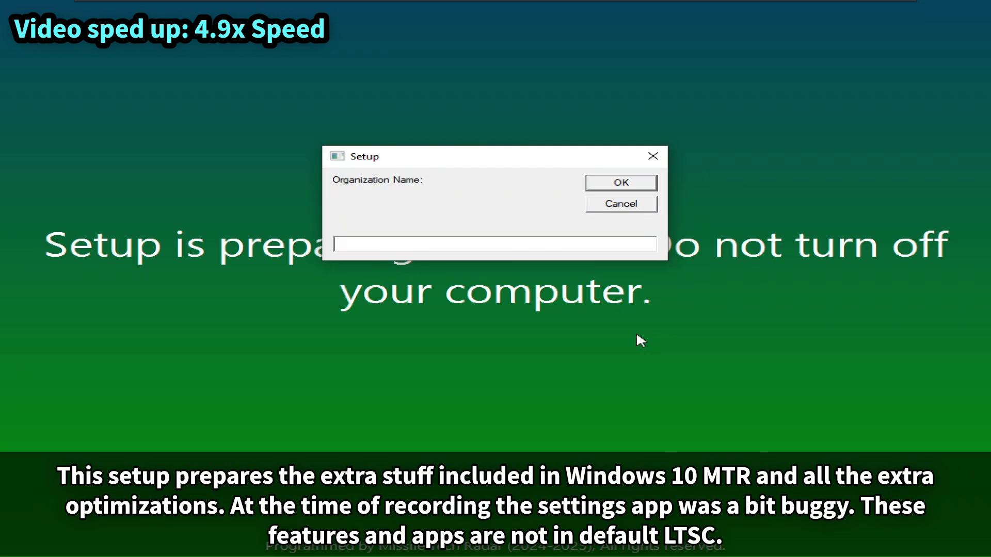
pyautogui.press('Return')
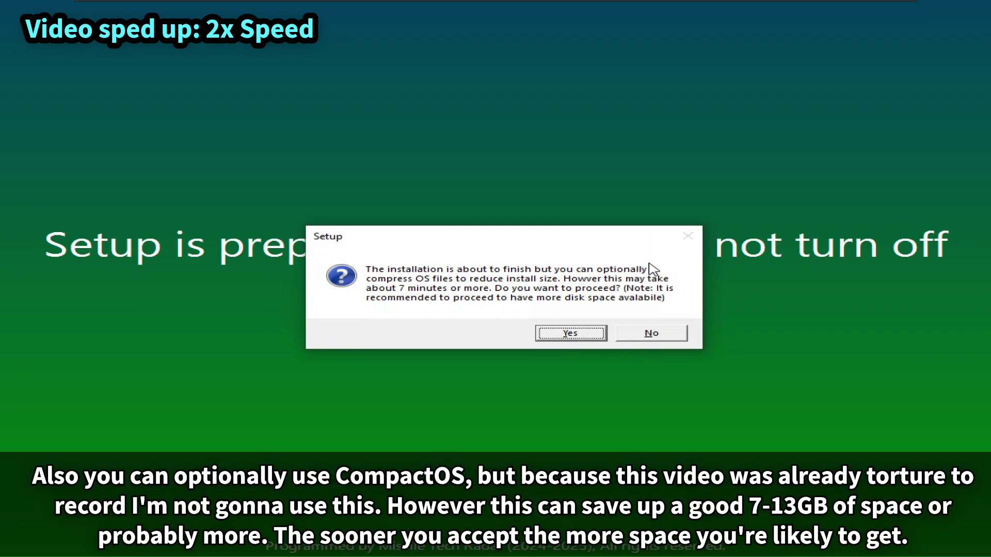
# Step: Answer No on the CompactOS prompt so OS files stay uncompressed
pyautogui.click(649, 333)
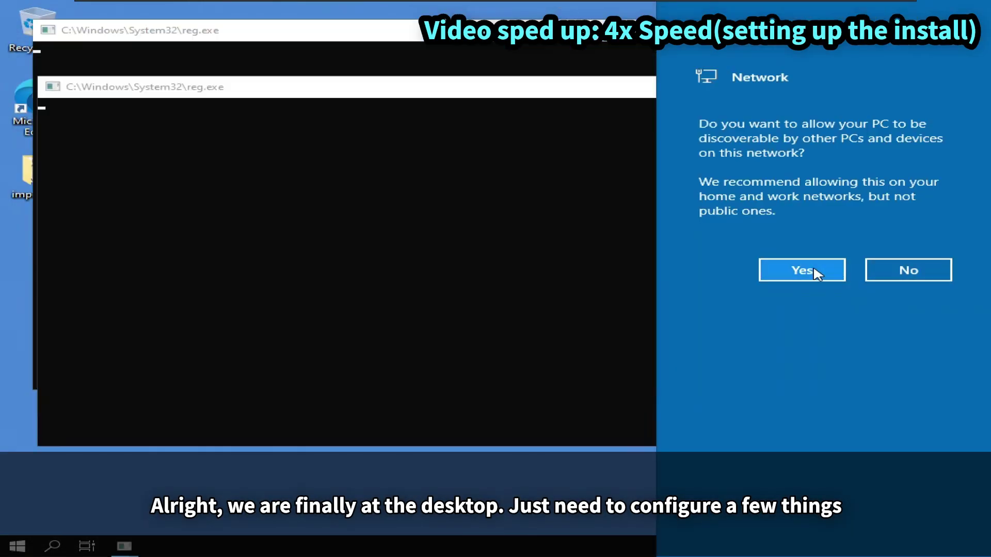
# Step: Minimize OBS, select VMwareTools10.iso in the host's Downloads folder, then return to the VM
pyautogui.click(801, 270)
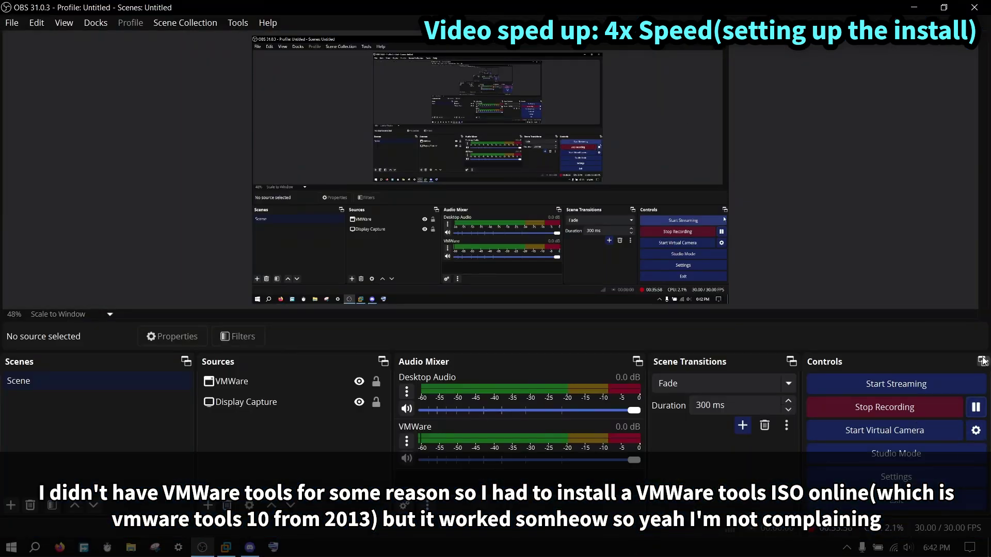
pyautogui.click(202, 547)
pyautogui.click(130, 547)
pyautogui.click(412, 196)
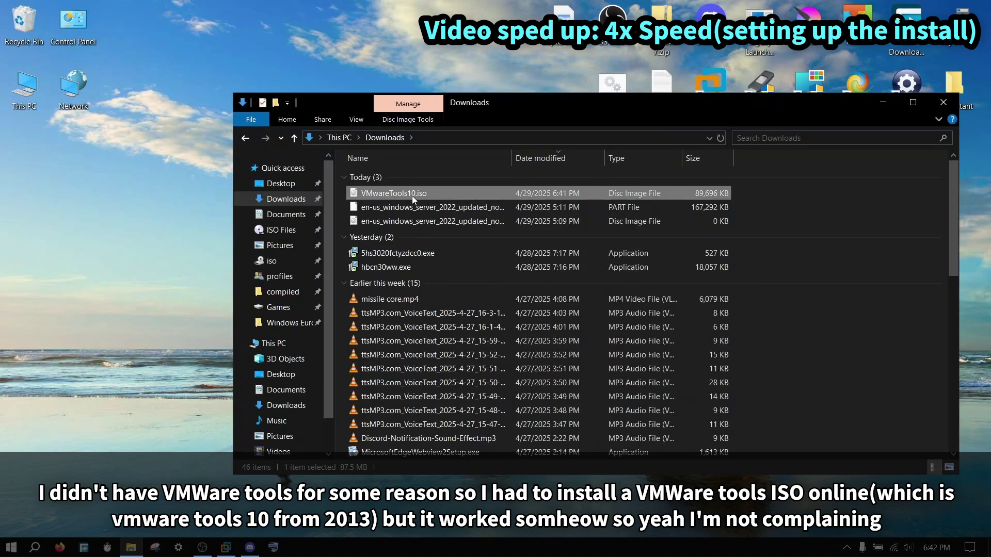
pyautogui.press('Delete')
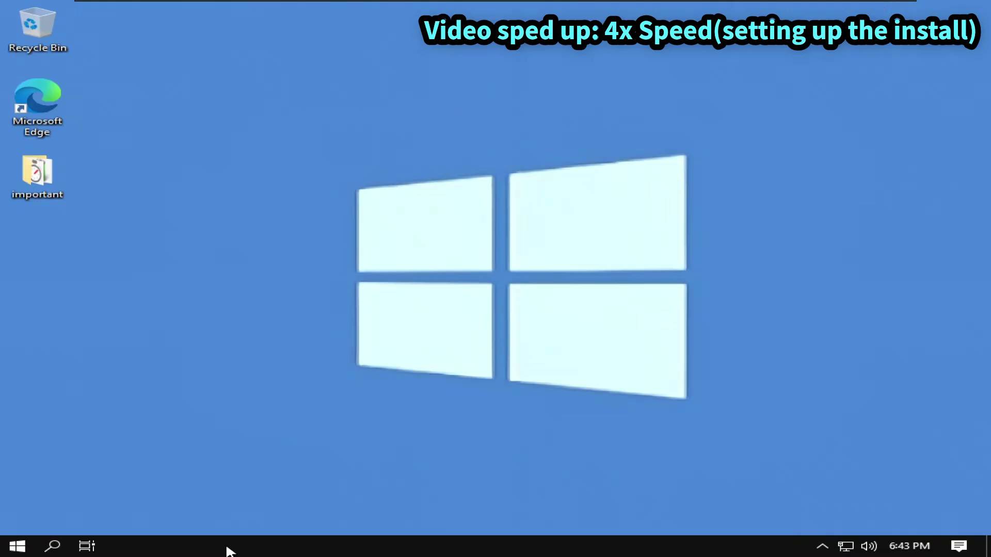
# Step: Install VMware Tools from the This PC DVD drive using Typical setup, then accept the restart
pyautogui.moveTo(193, 2)
pyautogui.doubleClick(37, 175)
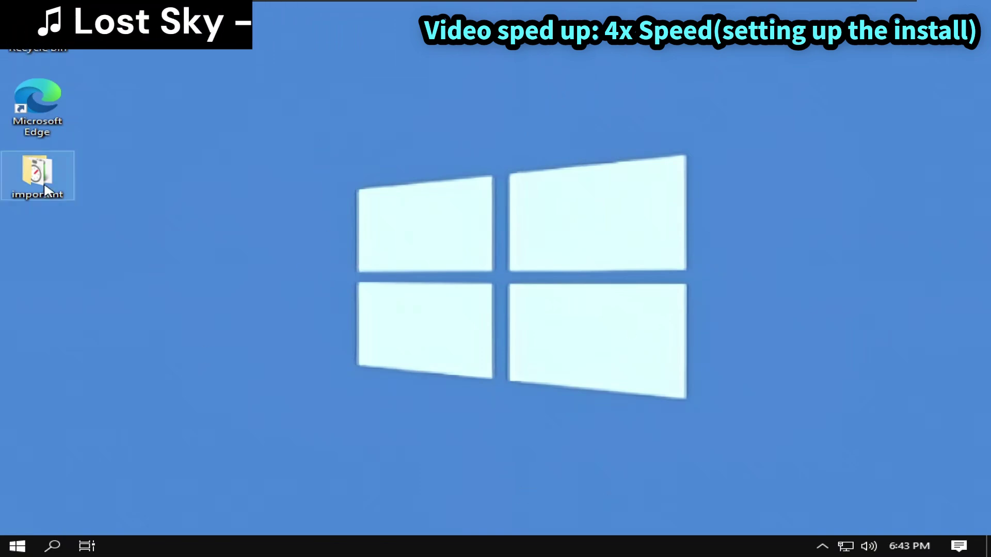
pyautogui.click(150, 240)
pyautogui.doubleClick(411, 402)
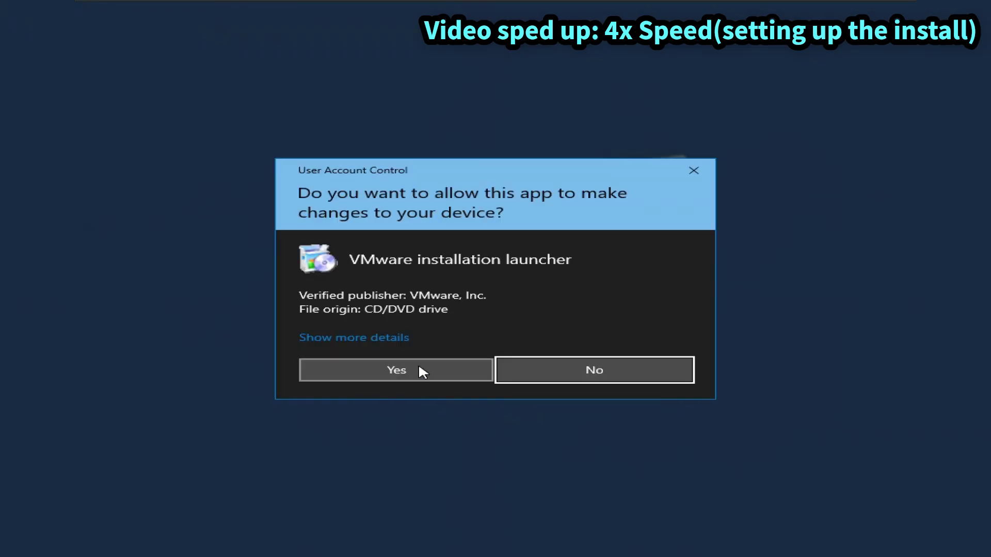
pyautogui.click(419, 368)
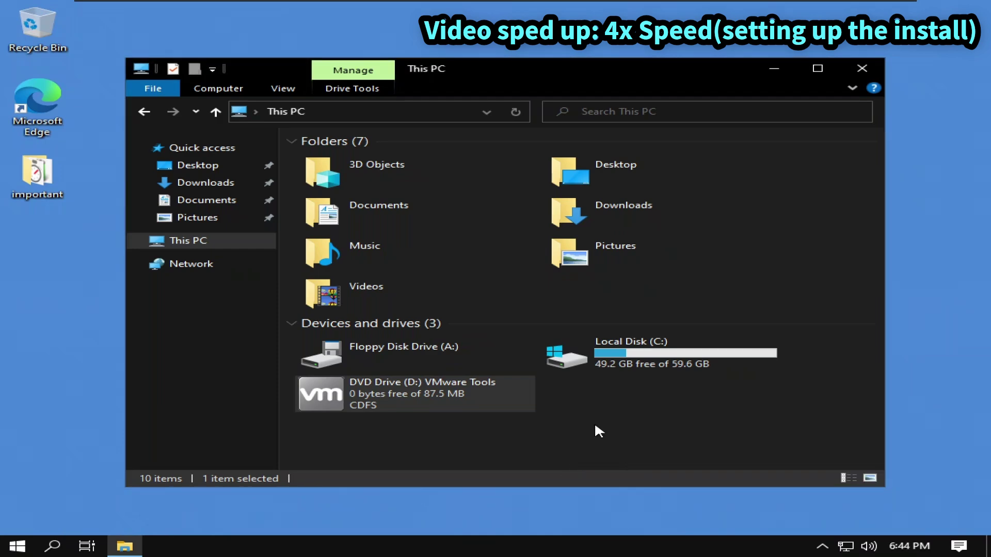
pyautogui.click(586, 388)
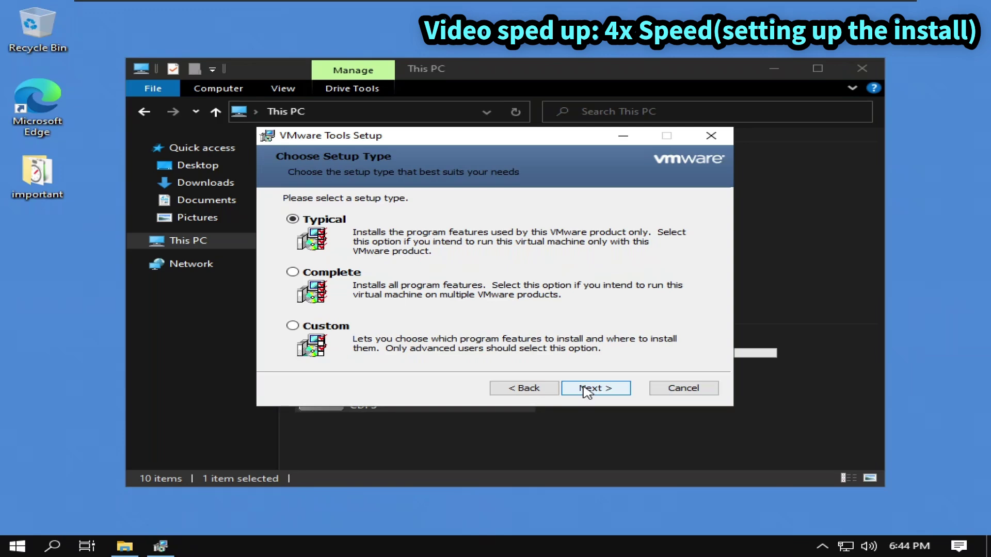
pyautogui.click(587, 388)
pyautogui.click(587, 388)
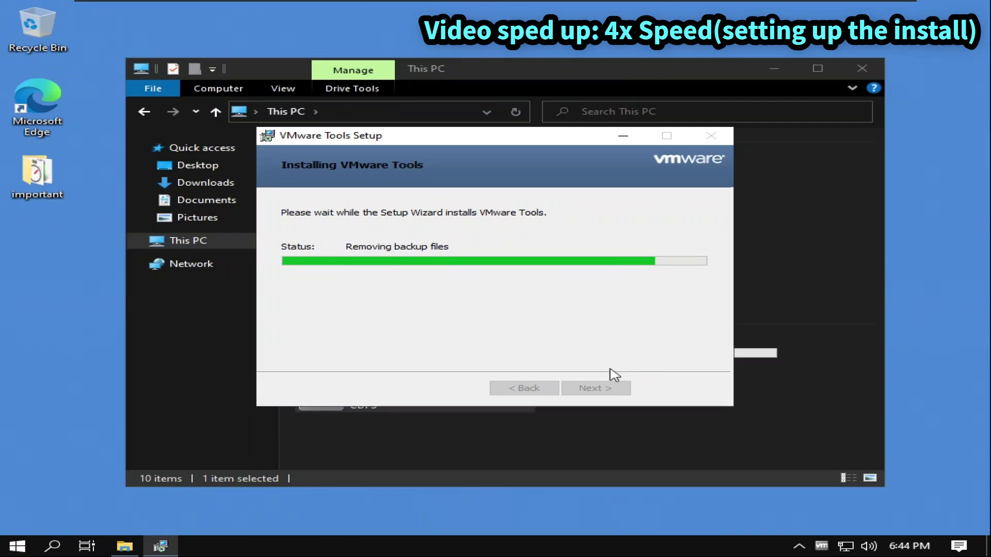
pyautogui.click(599, 388)
pyautogui.click(441, 310)
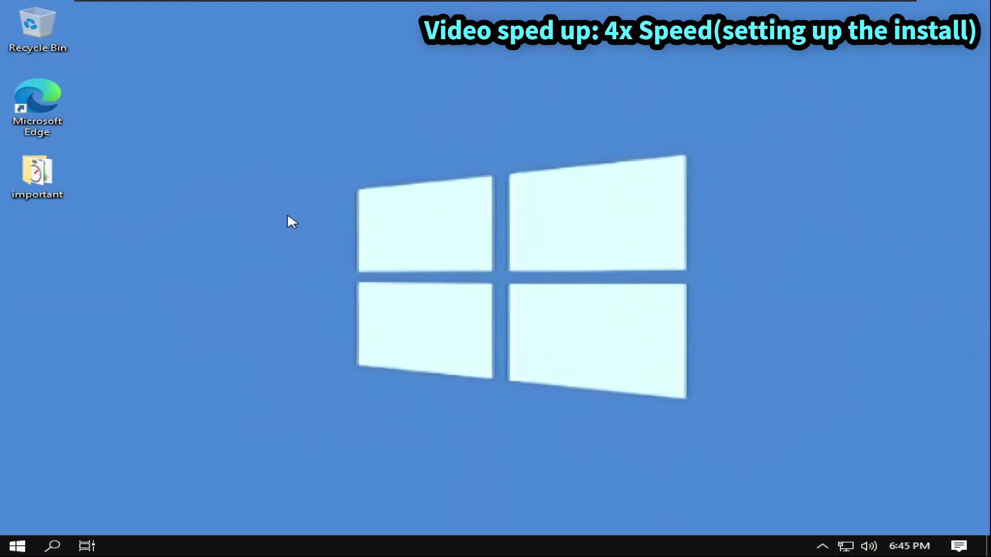
# Step: Copy activate.exe from the host's compiled folder onto the VM desktop and run activation option 2
pyautogui.rightClick(287, 216)
pyautogui.click(363, 392)
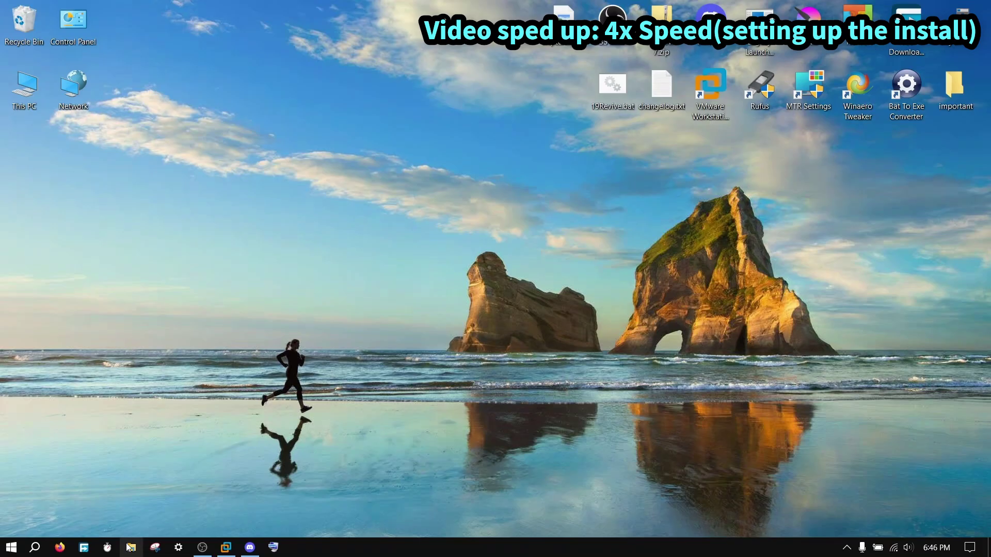
pyautogui.click(131, 547)
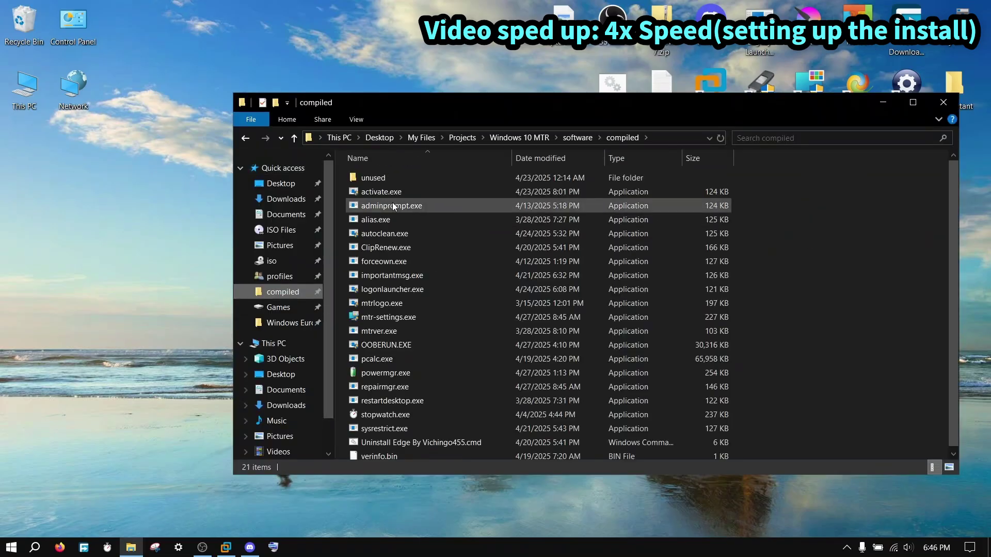
pyautogui.moveTo(382, 192); pyautogui.dragTo(242, 512)
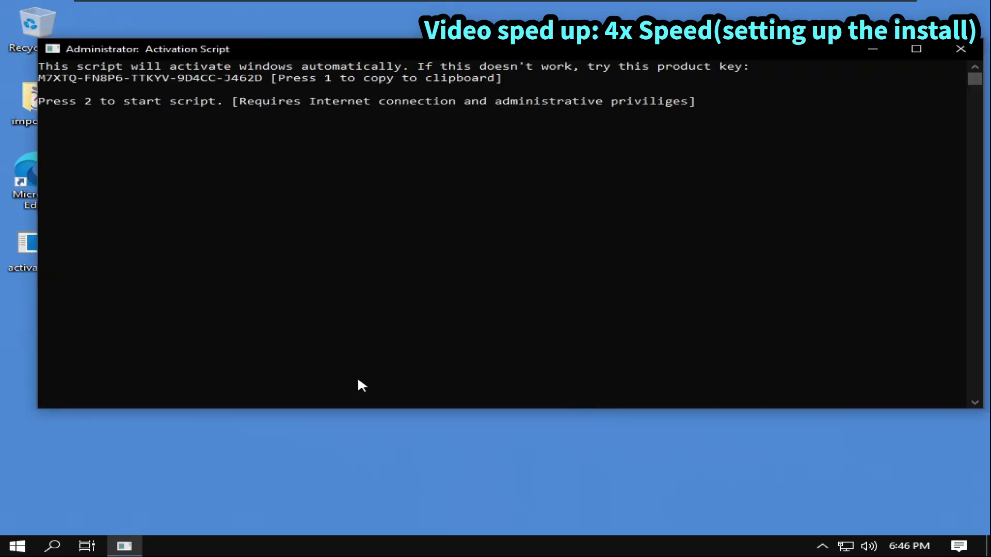
pyautogui.press('2')
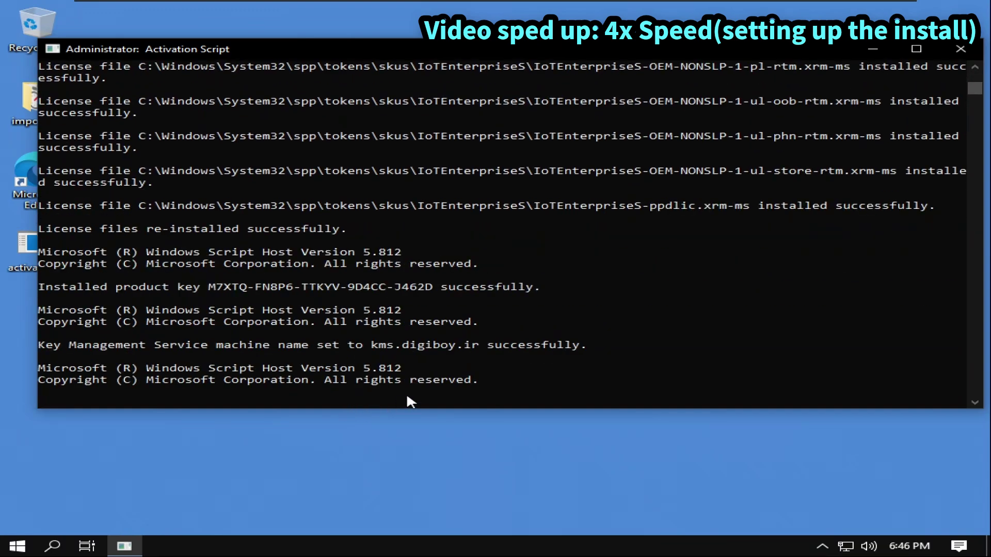
# Step: Delete the activate file from the desktop and set the display resolution to 1920 × 1080
pyautogui.click(38, 261)
pyautogui.press('Delete')
pyautogui.rightClick(290, 321)
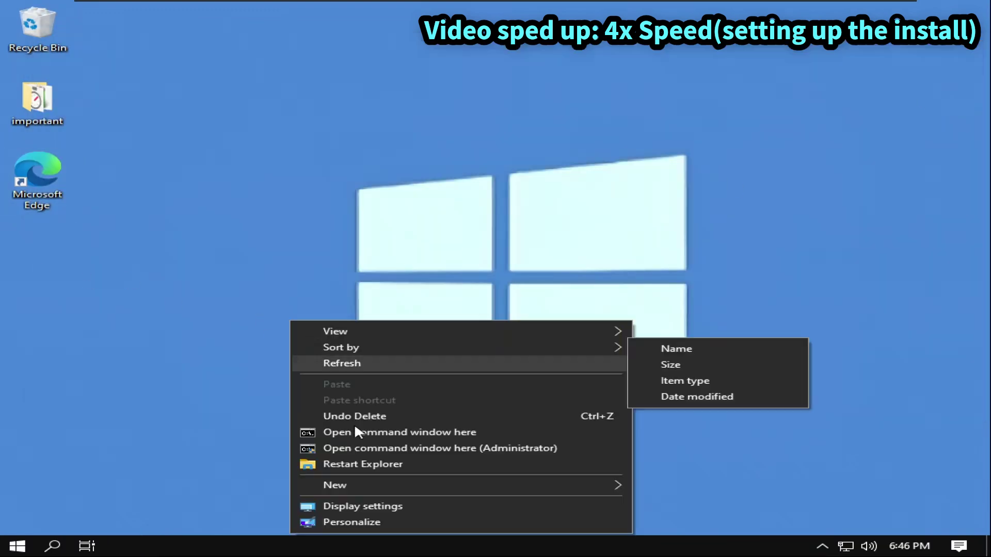
pyautogui.click(345, 519)
pyautogui.click(252, 198)
pyautogui.click(469, 343)
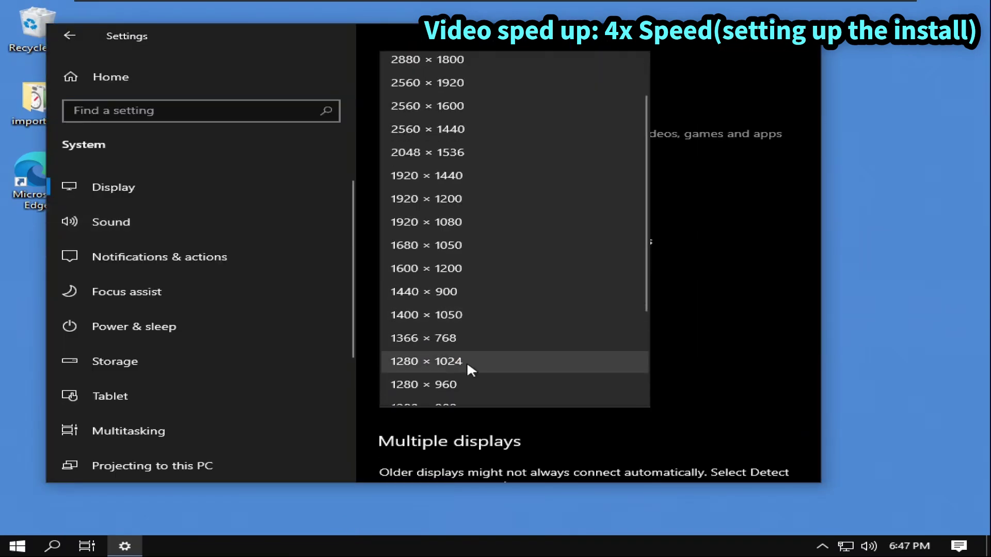
pyautogui.scroll(1, 444, 309)
pyautogui.click(422, 251)
pyautogui.click(326, 212)
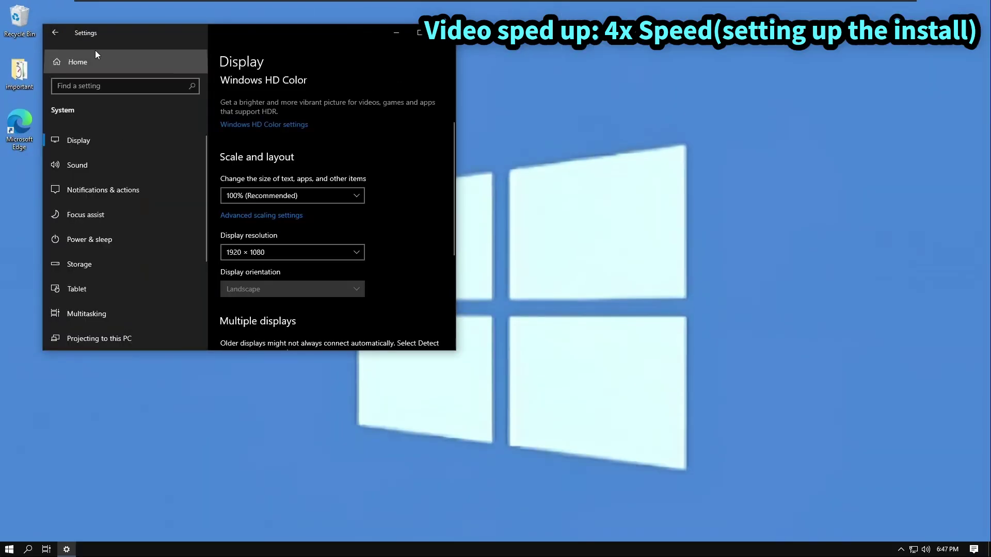
# Step: In Background settings, browse to the C:\Windows\Web\Wallpaper\Windows 10 folder
pyautogui.click(95, 51)
pyautogui.click(175, 263)
pyautogui.click(238, 279)
pyautogui.click(237, 307)
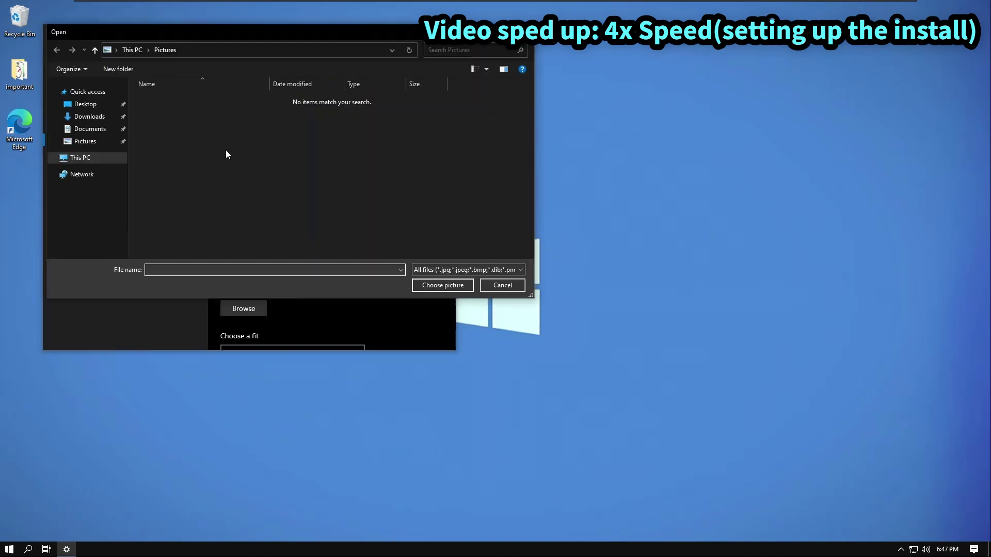
pyautogui.click(190, 49)
pyautogui.write('c:\\windows\\web')
pyautogui.press('Return')
pyautogui.doubleClick(191, 120)
pyautogui.doubleClick(154, 129)
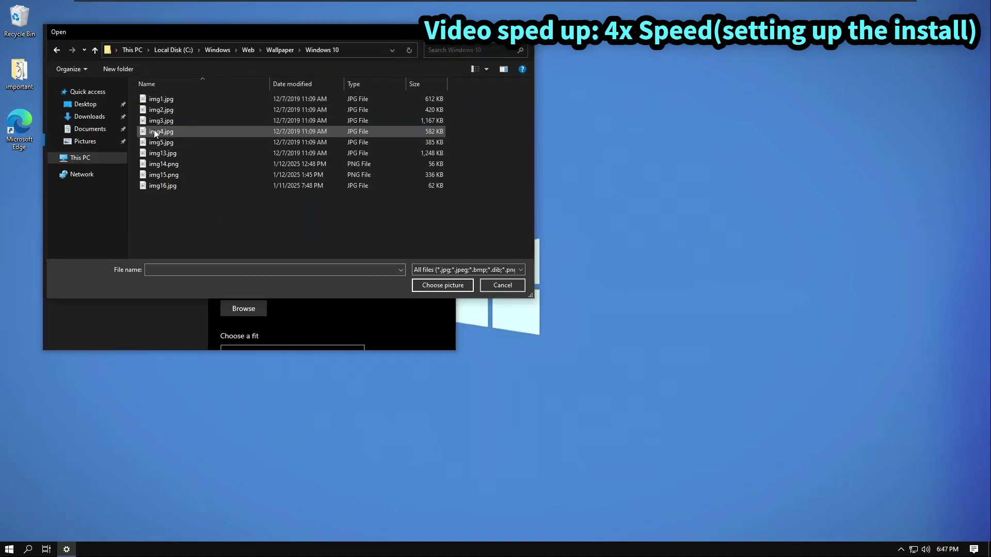
pyautogui.click(181, 173)
# Step: Preview img15, then apply img13 as the desktop background and close Settings
pyautogui.rightClick(291, 176)
pyautogui.click(313, 198)
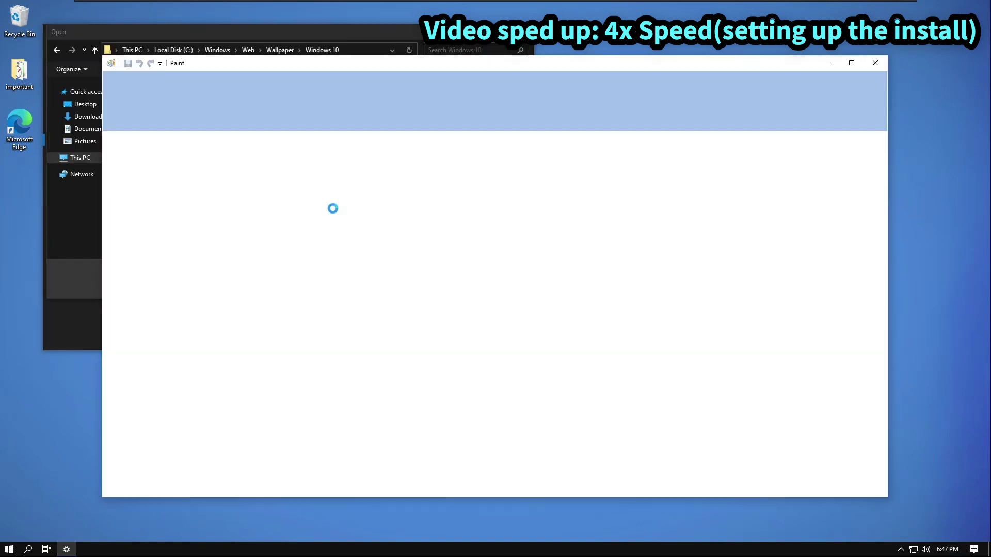
pyautogui.hotkey('alt', 'F4')
pyautogui.rightClick(161, 155)
pyautogui.click(176, 181)
pyautogui.hotkey('alt', 'F4')
pyautogui.click(423, 284)
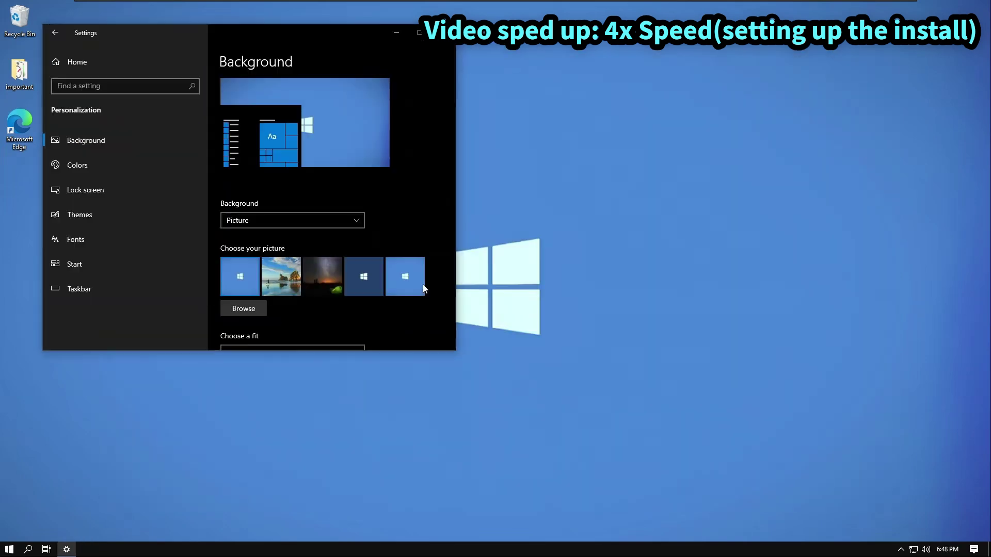
pyautogui.hotkey('alt', 'F4')
pyautogui.rightClick(266, 549)
# Step: Hide the Task View button and run the important folder's Edge uninstall script as administrator
pyautogui.click(395, 367)
pyautogui.doubleClick(19, 71)
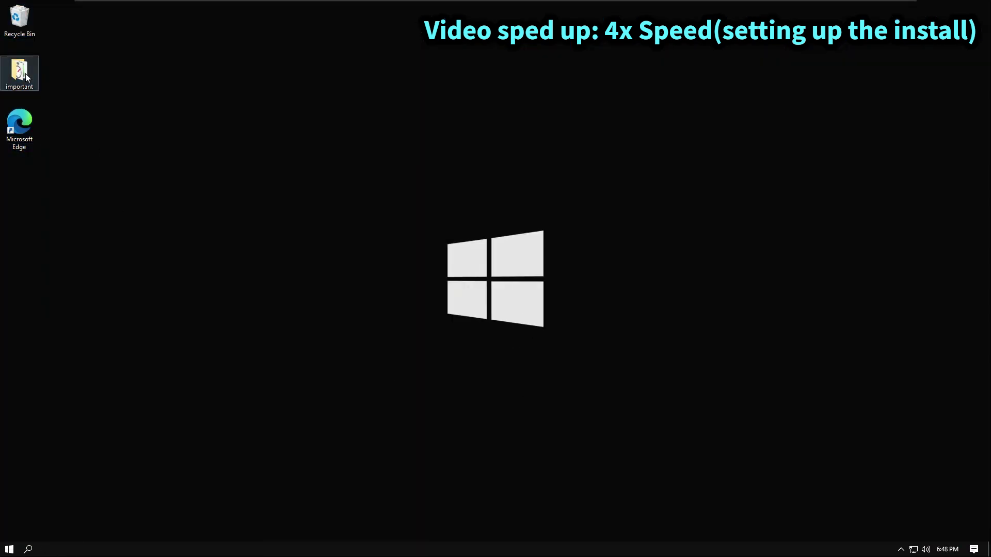
pyautogui.rightClick(321, 266)
pyautogui.click(361, 305)
pyautogui.click(414, 341)
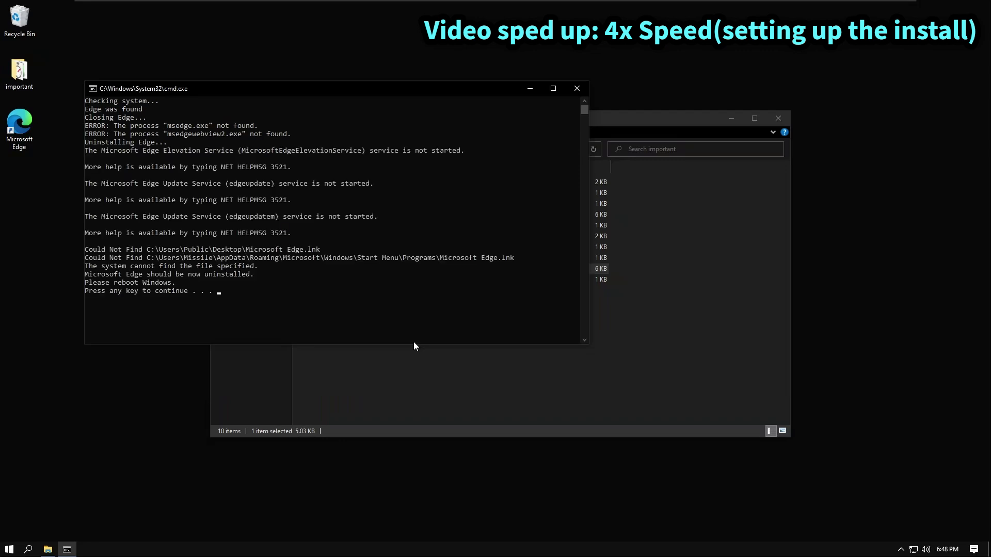
pyautogui.press('Return')
pyautogui.hotkey('alt', 'F4')
# Step: Find Command Prompt in search, open its file location, and drag its shortcut onto the desktop
pyautogui.press('super')
pyautogui.write('cmd')
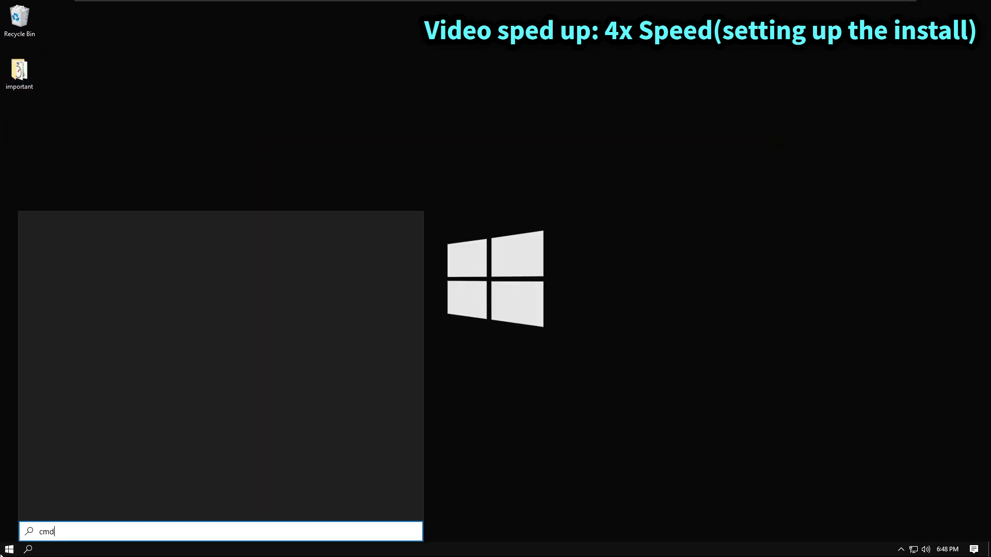
pyautogui.press('BackSpace')
pyautogui.press('BackSpace')
pyautogui.press('BackSpace')
pyautogui.click(9, 550)
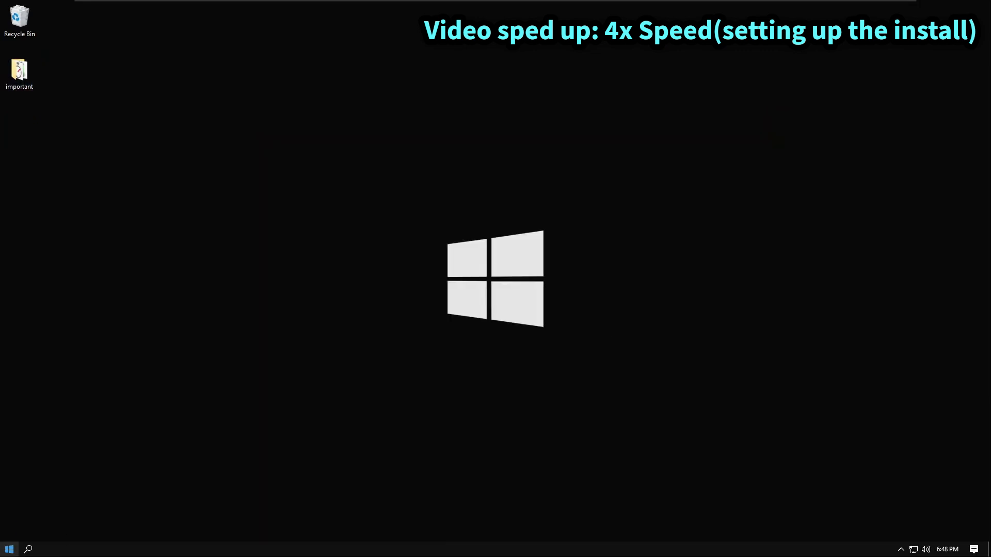
pyautogui.click(28, 548)
pyautogui.write('co')
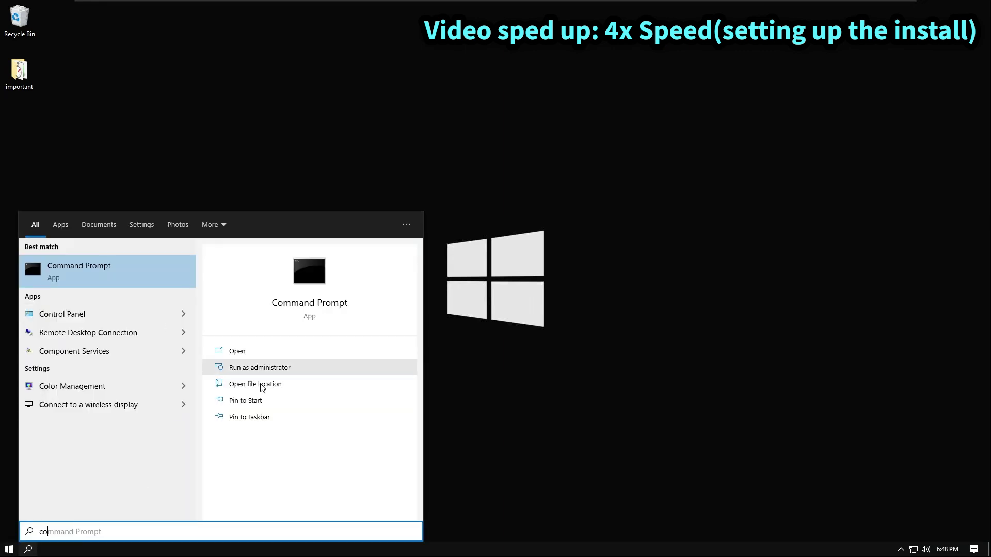
pyautogui.click(258, 382)
pyautogui.moveTo(339, 182); pyautogui.dragTo(960, 18)
pyautogui.click(258, 149)
# Step: Copy Registry Editor, System Information, Services, ODBC, iSCSI, defragment and Component Services shortcuts to the desktop
pyautogui.click(356, 214)
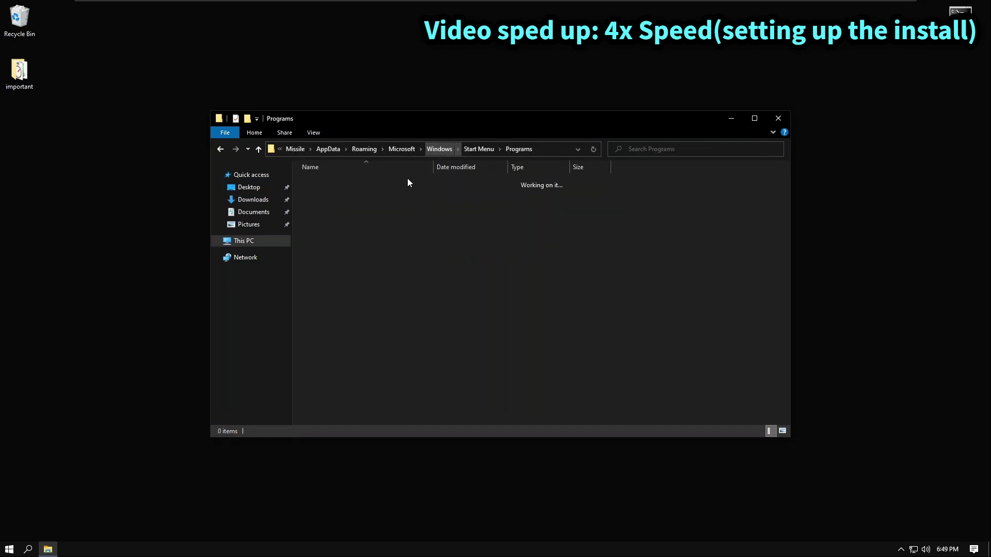
pyautogui.hotkey('alt', 'F4')
pyautogui.press('super')
pyautogui.write('reg')
pyautogui.click(268, 385)
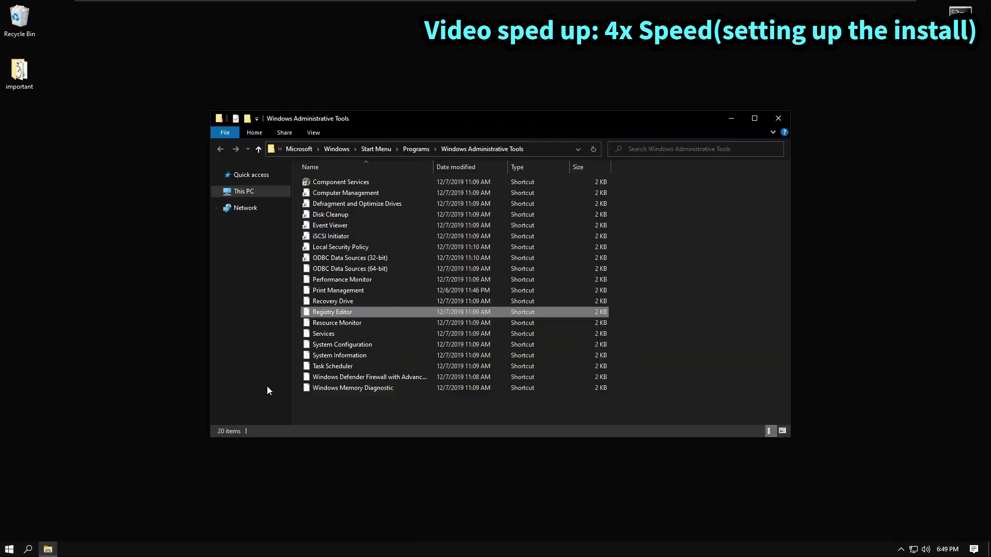
pyautogui.keyDown('ctrl'); pyautogui.click(323, 355); pyautogui.keyUp('ctrl')
pyautogui.keyDown('ctrl'); pyautogui.click(324, 333); pyautogui.keyUp('ctrl')
pyautogui.keyDown('ctrl'); pyautogui.click(349, 269); pyautogui.keyUp('ctrl')
pyautogui.keyDown('ctrl'); pyautogui.click(331, 236); pyautogui.keyUp('ctrl')
pyautogui.keyDown('ctrl'); pyautogui.click(349, 204); pyautogui.keyUp('ctrl')
pyautogui.keyDown('ctrl'); pyautogui.click(340, 182); pyautogui.keyUp('ctrl')
pyautogui.moveTo(341, 182); pyautogui.dragTo(859, 268)
# Step: Arrange the admin-tool shortcuts into neat rows along the desktop's top-right edge
pyautogui.hotkey('alt', 'F4')
pyautogui.moveTo(19, 286); pyautogui.dragTo(960, 78)
pyautogui.moveTo(19, 338); pyautogui.dragTo(883, 15)
pyautogui.moveTo(62, 106); pyautogui.dragTo(8, 243)
pyautogui.moveTo(19, 230); pyautogui.dragTo(882, 185)
pyautogui.moveTo(882, 127); pyautogui.dragTo(841, 15)
pyautogui.moveTo(881, 178); pyautogui.dragTo(843, 72)
pyautogui.click(498, 274)
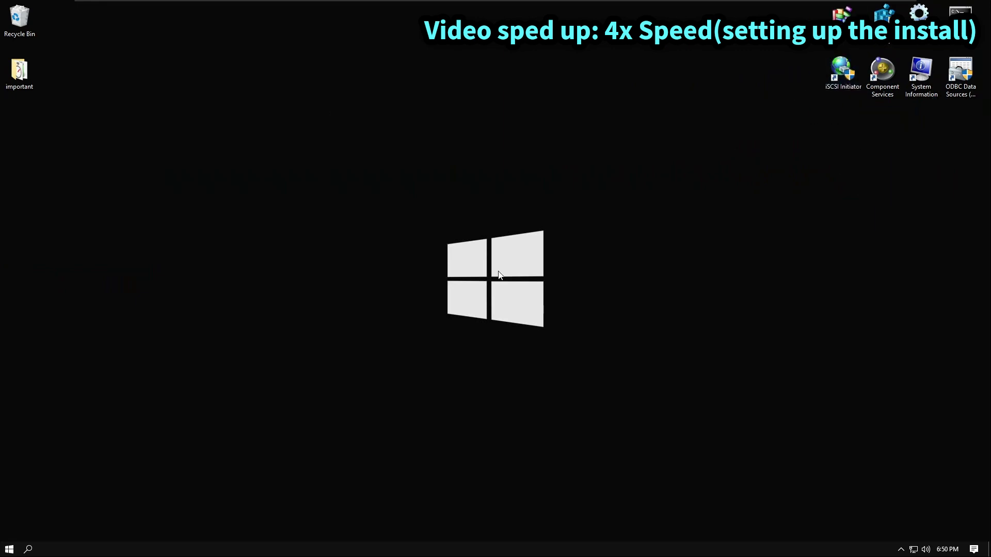
# Step: Restart Windows from the Start menu's power options
pyautogui.click(9, 549)
pyautogui.click(9, 532)
pyautogui.click(18, 503)
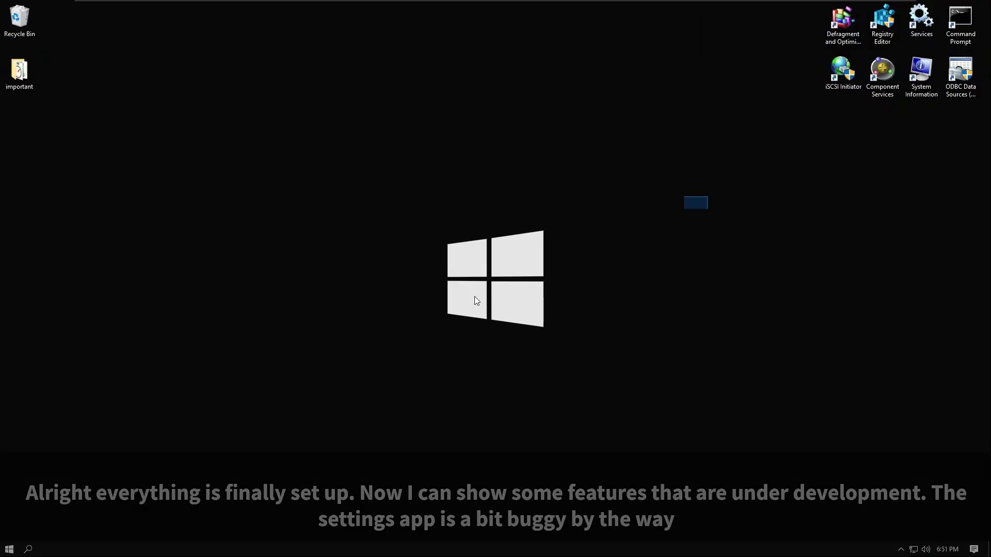
# Step: Open the important folder, move its window to the right, and select firefox.bat
pyautogui.moveTo(720, 246); pyautogui.dragTo(376, 396)
pyautogui.doubleClick(32, 78)
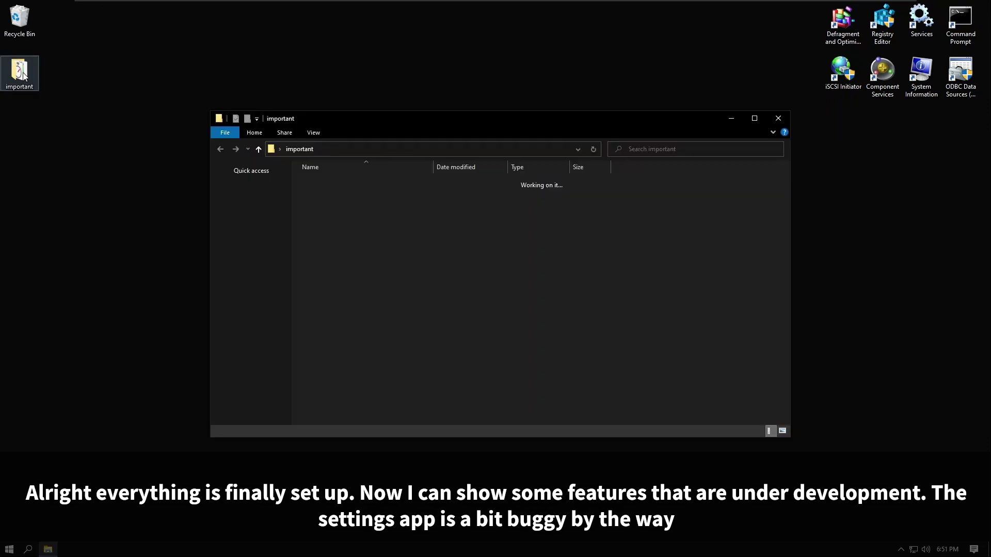
pyautogui.moveTo(358, 126); pyautogui.dragTo(453, 136)
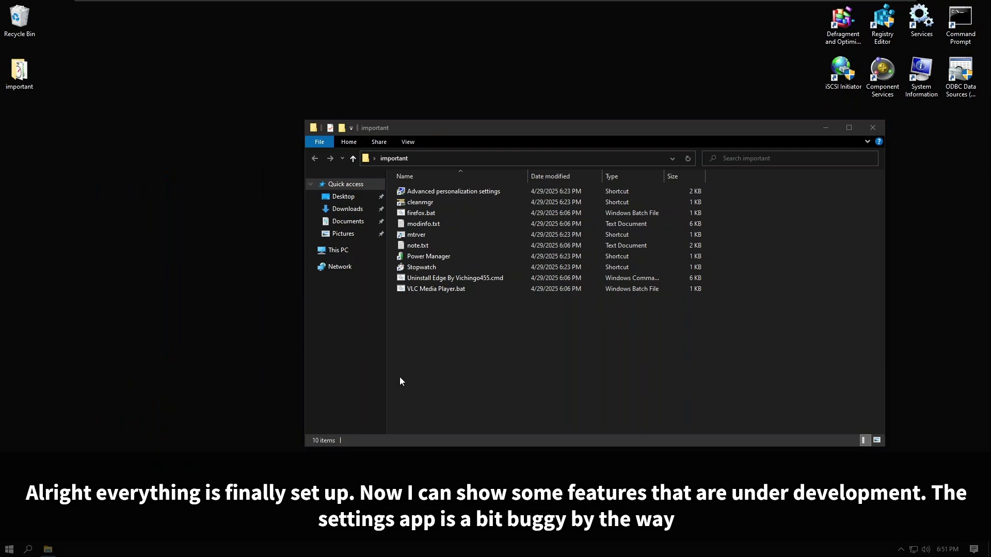
pyautogui.click(419, 212)
# Step: Apply best-performance visual effects but keep smooth screen fonts and icon-label drop shadows on
pyautogui.doubleClick(419, 192)
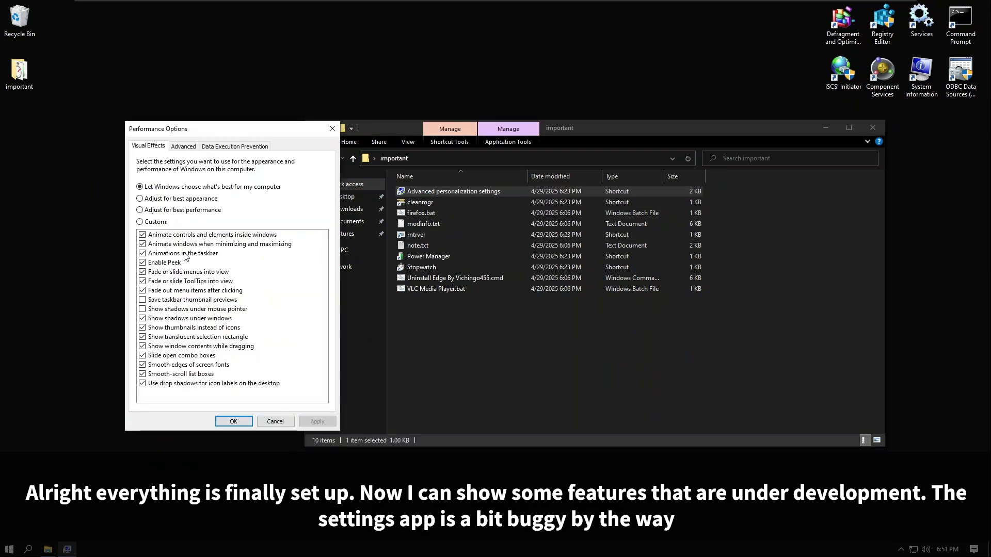
pyautogui.click(140, 210)
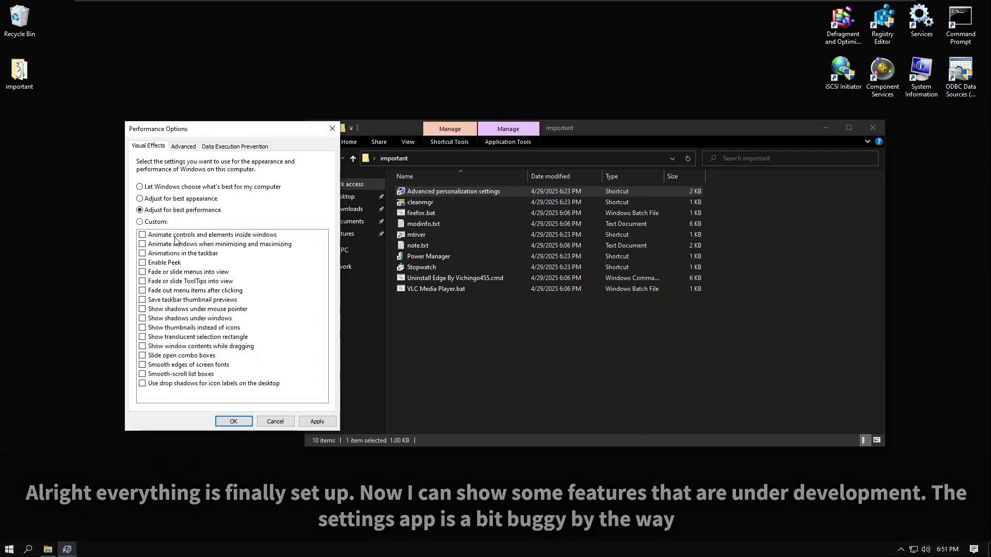
pyautogui.click(302, 420)
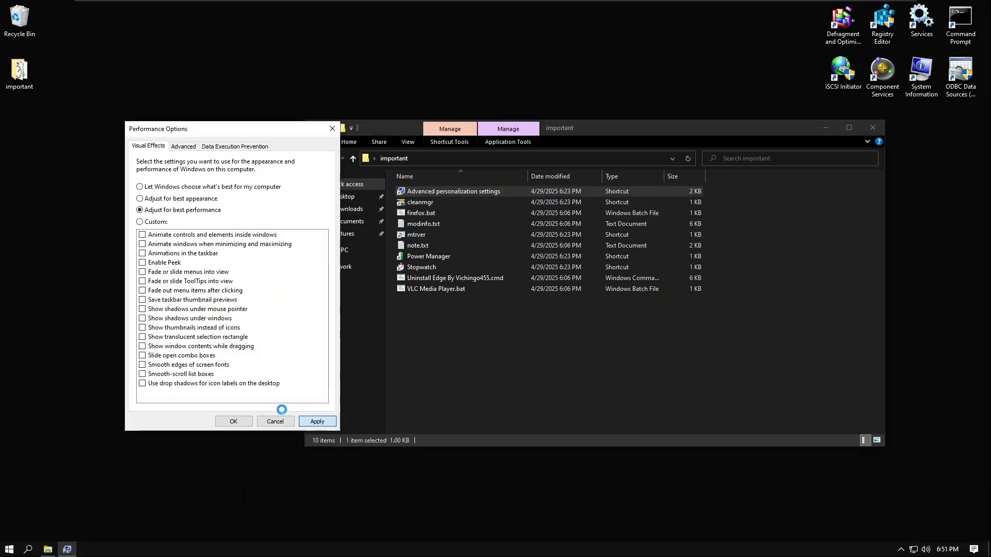
pyautogui.click(153, 365)
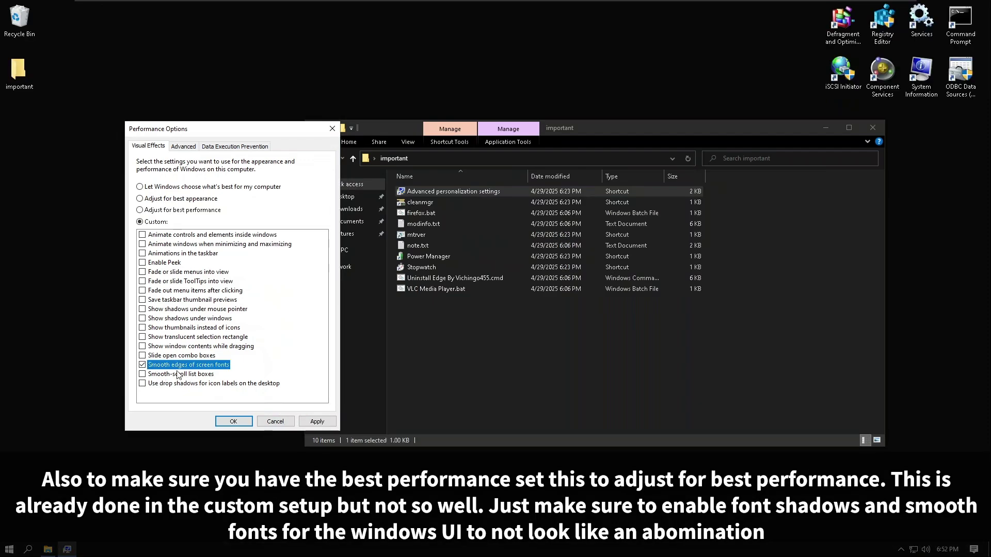
pyautogui.click(219, 383)
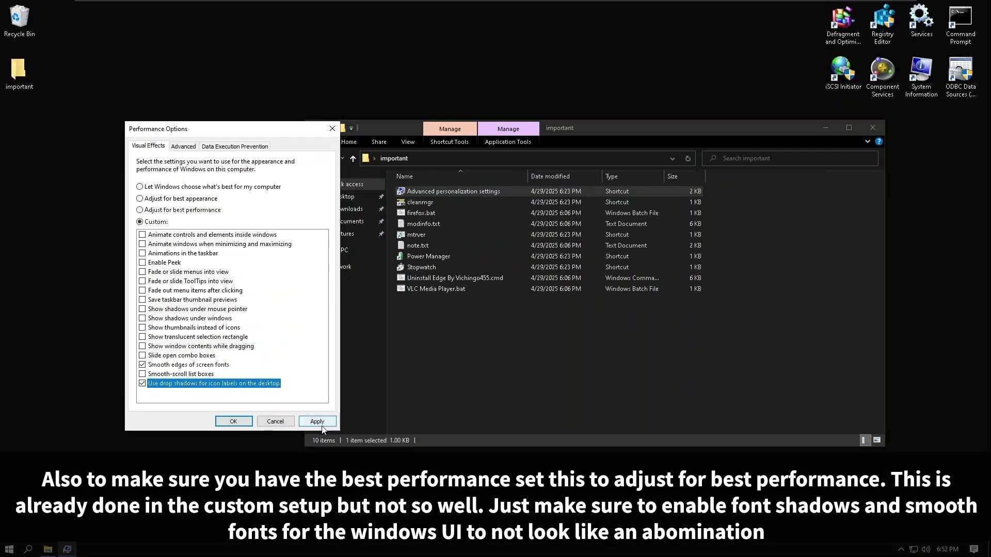
pyautogui.click(249, 423)
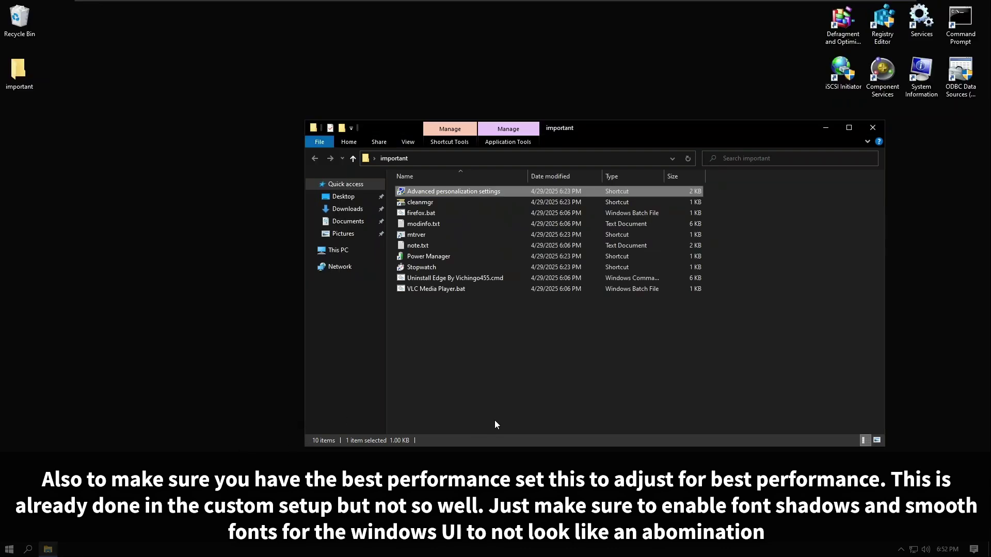
# Step: Run firefox.bat as administrator, approve UAC, then reposition and minimise its console window
pyautogui.rightClick(495, 425)
pyautogui.click(432, 413)
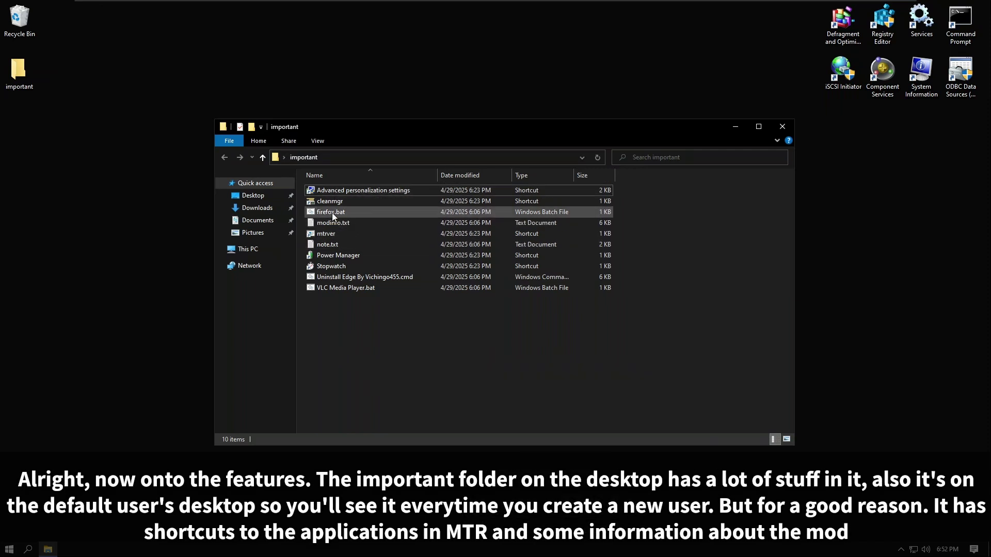
pyautogui.rightClick(331, 212)
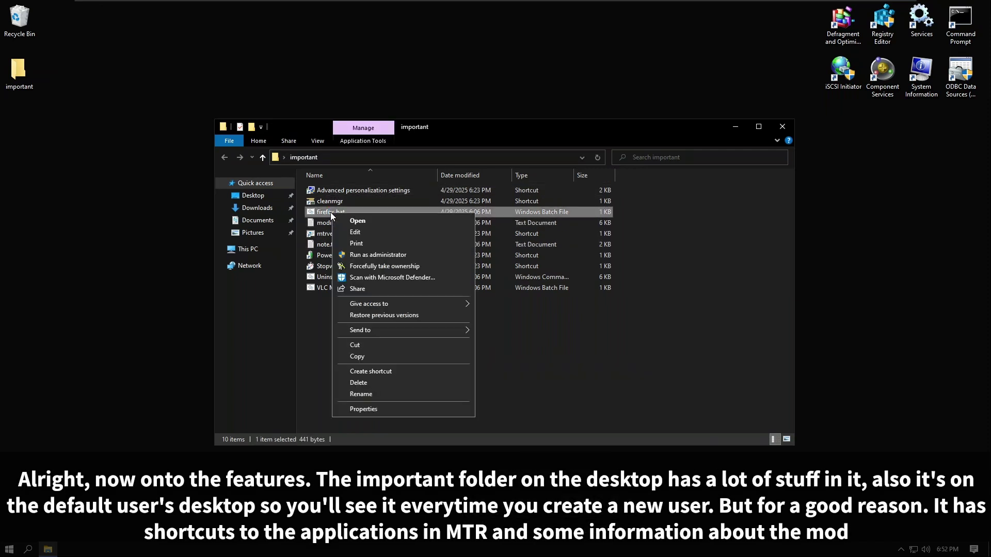
pyautogui.click(357, 255)
pyautogui.click(410, 333)
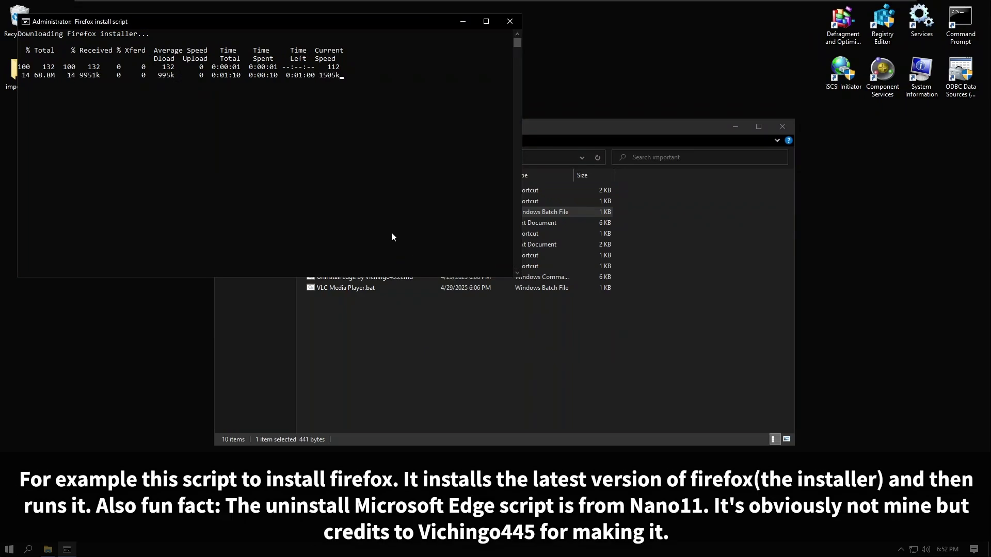
pyautogui.moveTo(148, 14); pyautogui.dragTo(210, 116)
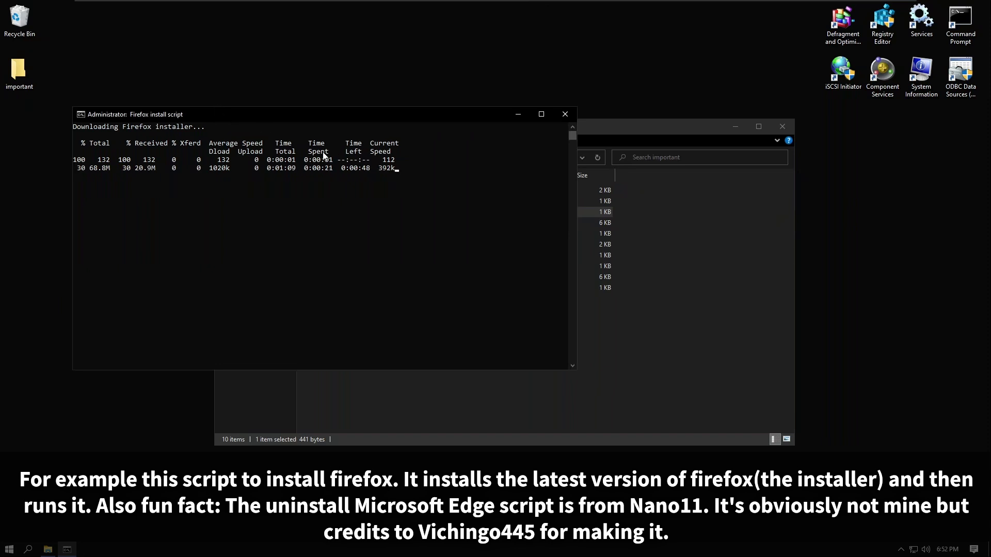
pyautogui.click(518, 118)
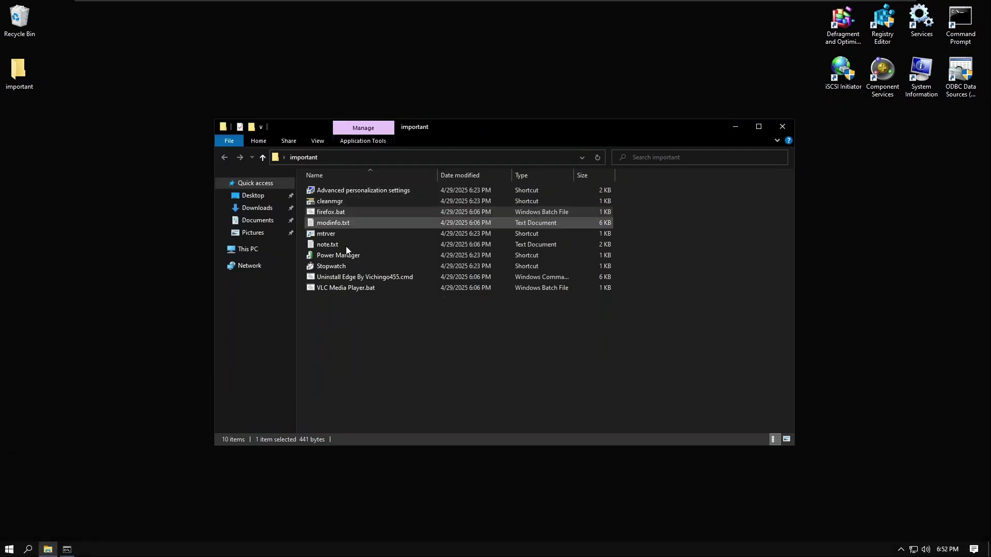
pyautogui.doubleClick(330, 227)
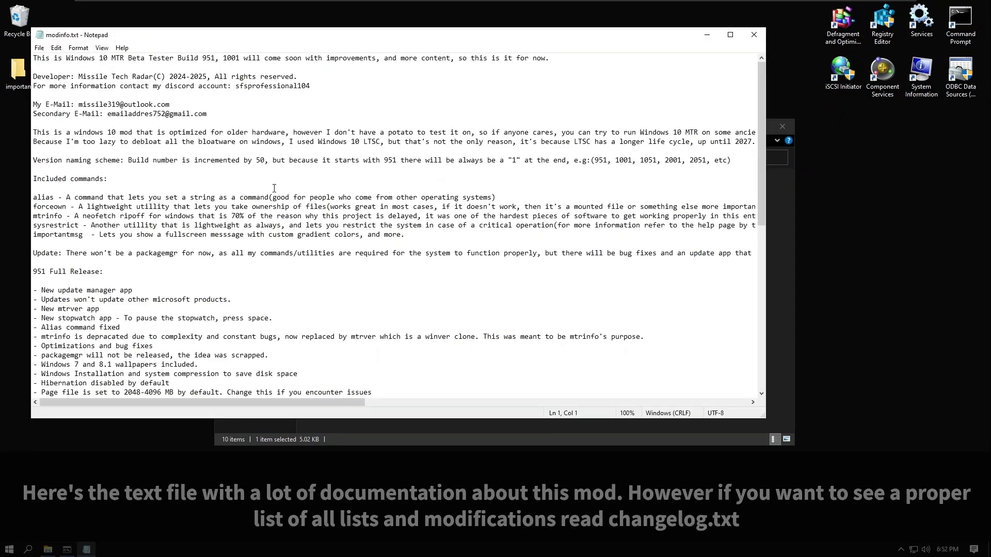
pyautogui.scroll(-6, 310, 223)
pyautogui.click(191, 216)
pyautogui.scroll(6, 190, 217)
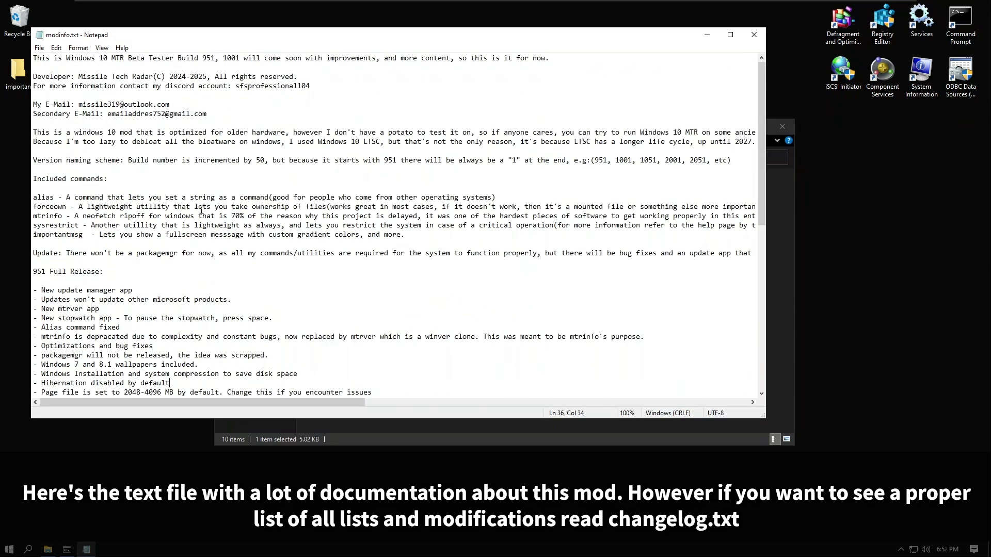
pyautogui.scroll(-15, 421, 198)
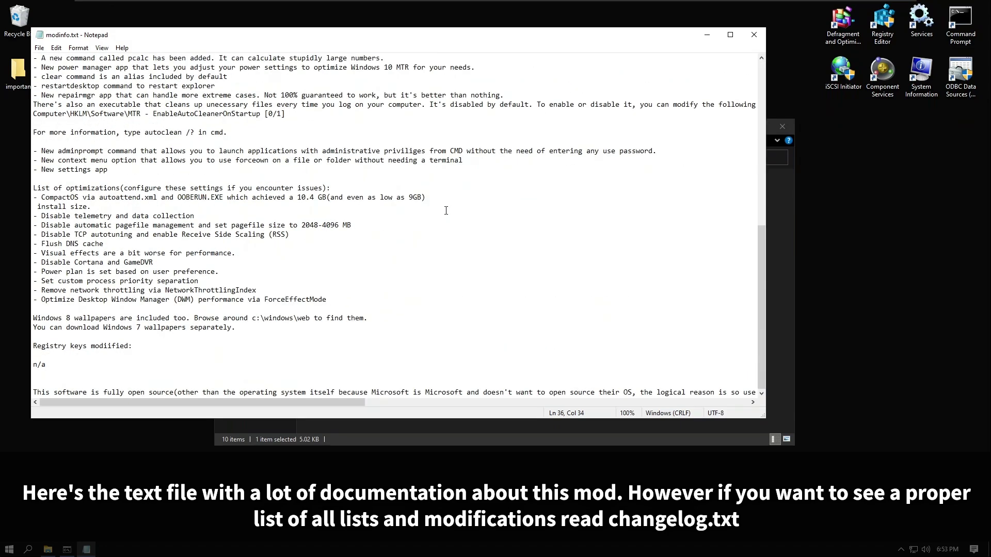
pyautogui.click(752, 35)
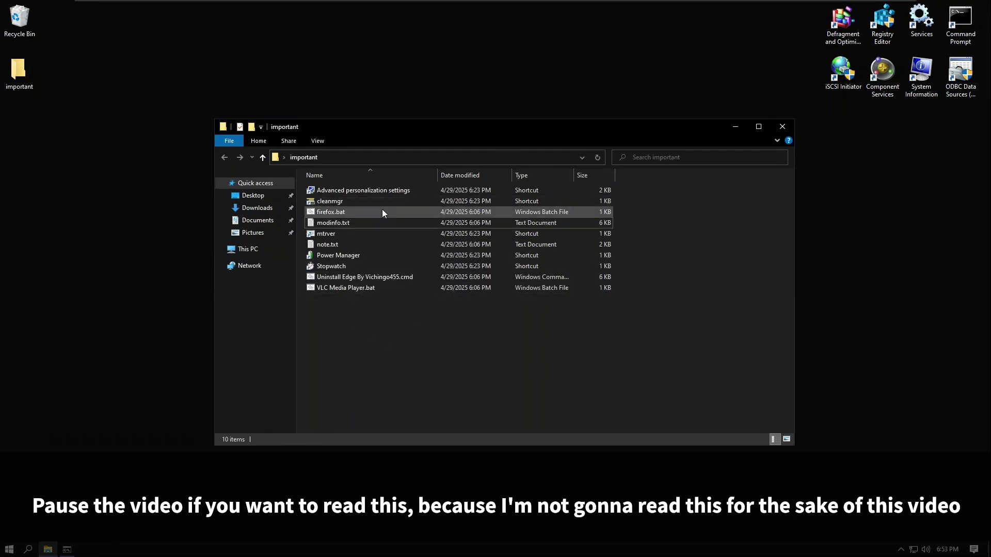
pyautogui.click(408, 247)
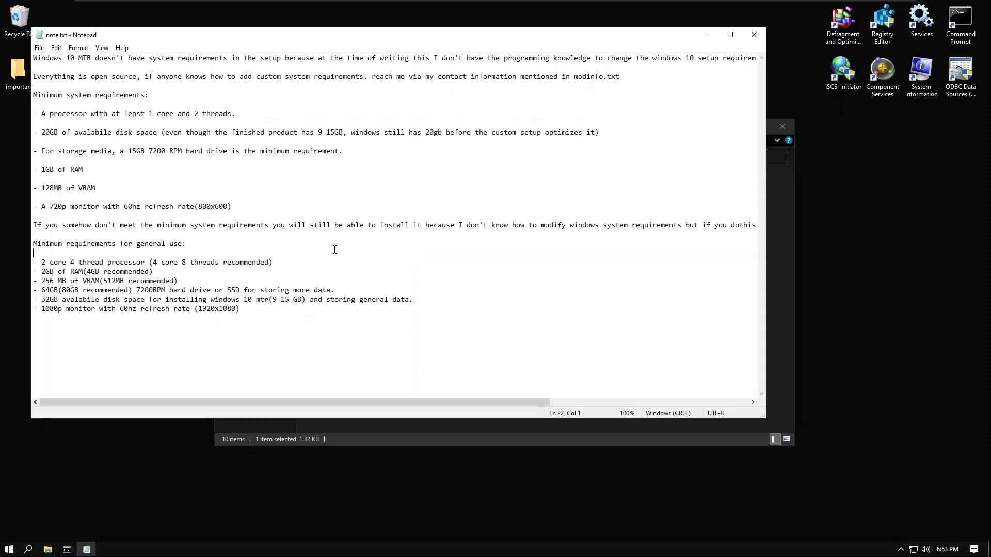
pyautogui.click(753, 34)
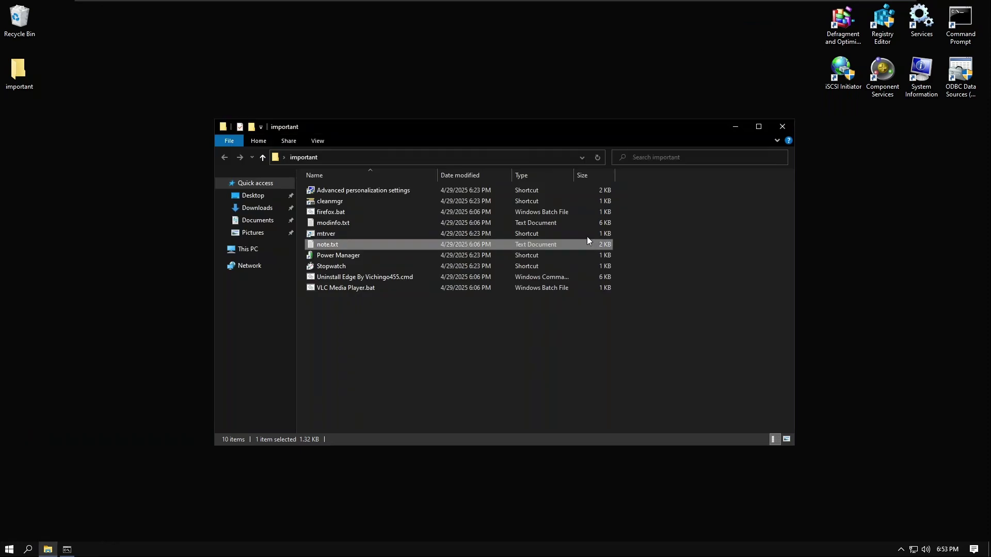
pyautogui.click(332, 277)
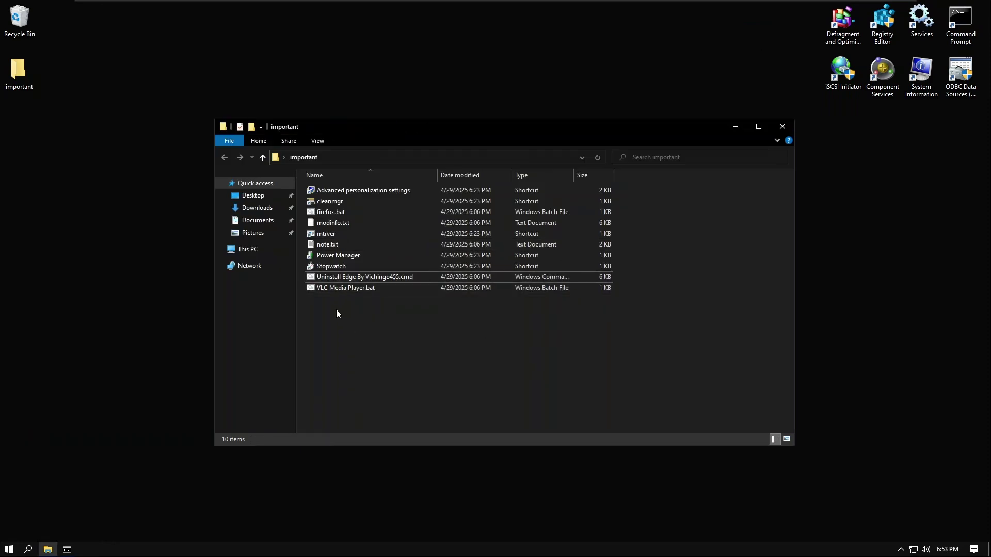
pyautogui.click(333, 289)
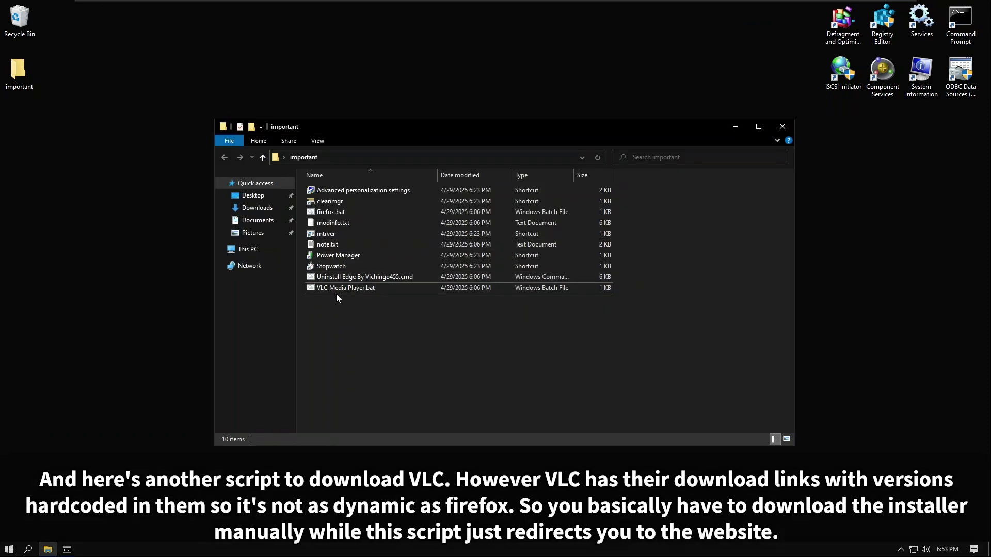
pyautogui.rightClick(336, 291)
pyautogui.click(364, 304)
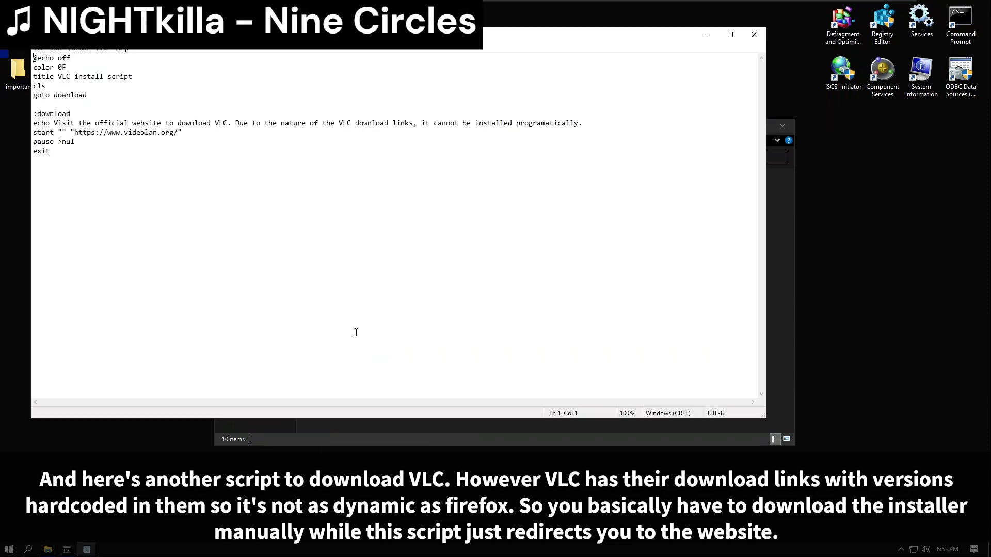
pyautogui.click(753, 34)
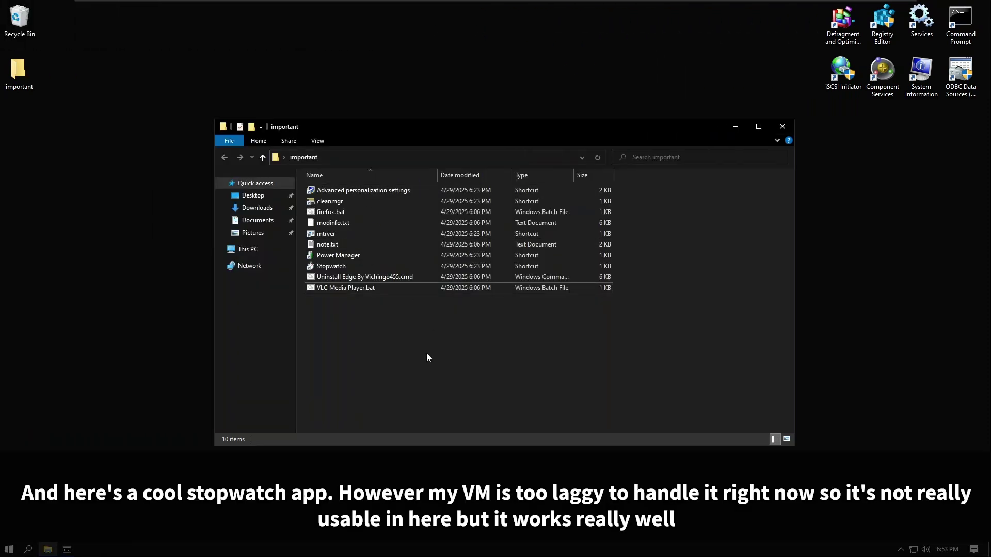
pyautogui.doubleClick(331, 265)
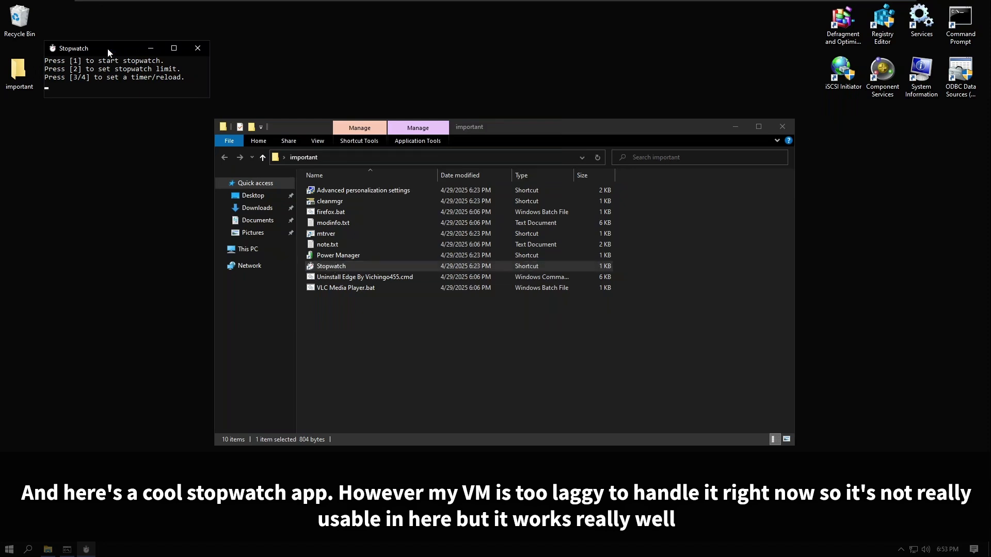
pyautogui.moveTo(107, 49); pyautogui.dragTo(477, 374)
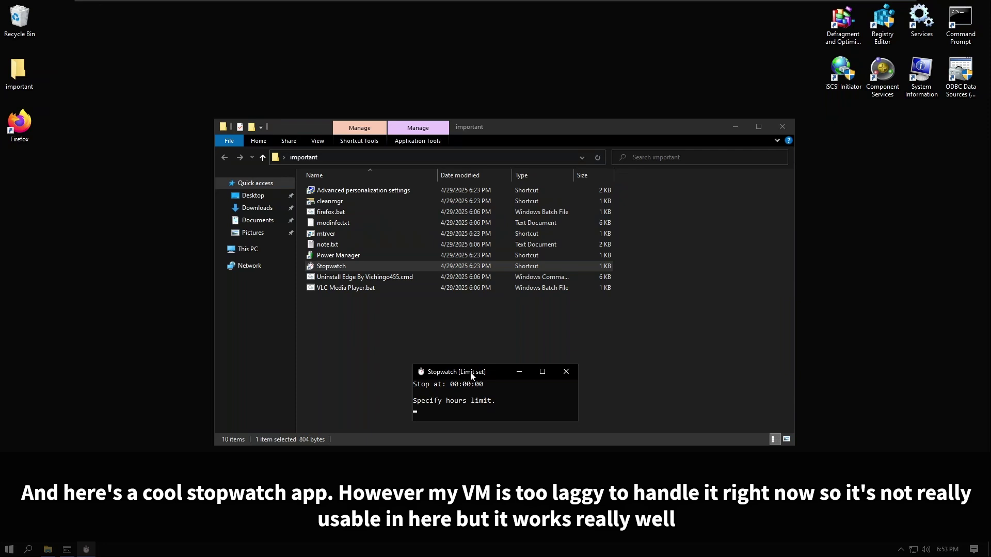
pyautogui.write('0')
pyautogui.press('Return')
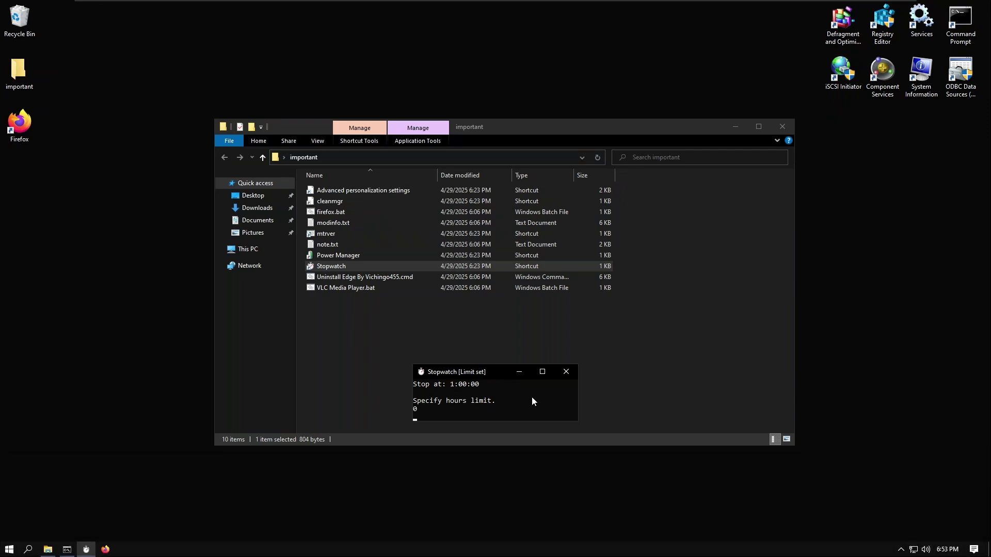
pyautogui.write('6')
pyautogui.press('Return')
pyautogui.write('9')
pyautogui.press('Return')
pyautogui.write('1')
pyautogui.press('Return')
pyautogui.press('Return')
pyautogui.press('1')
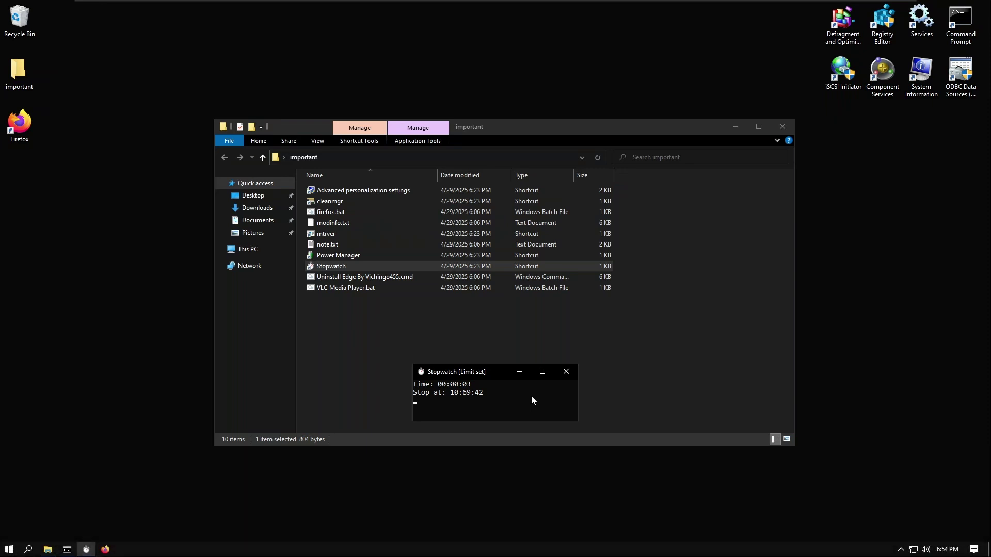
pyautogui.click(566, 371)
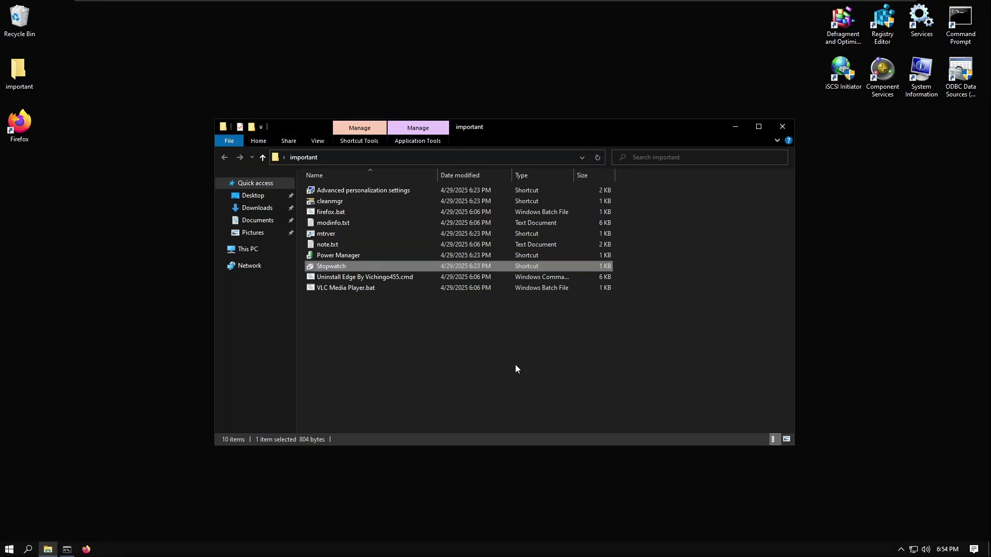
# Step: Relaunch Power Manager as administrator after the privilege error, apply plan 3, then close it
pyautogui.click(345, 258)
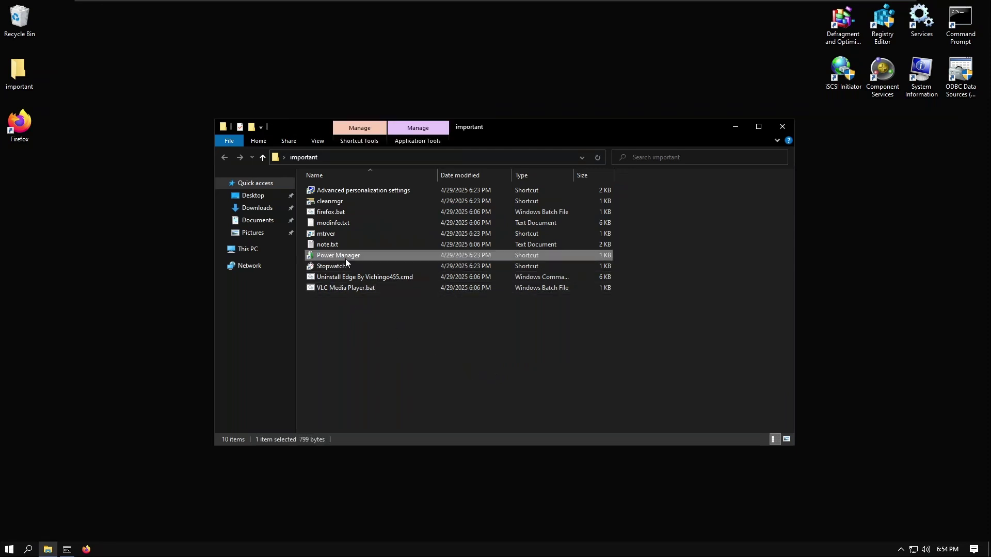
pyautogui.doubleClick(345, 259)
pyautogui.click(374, 62)
pyautogui.rightClick(311, 257)
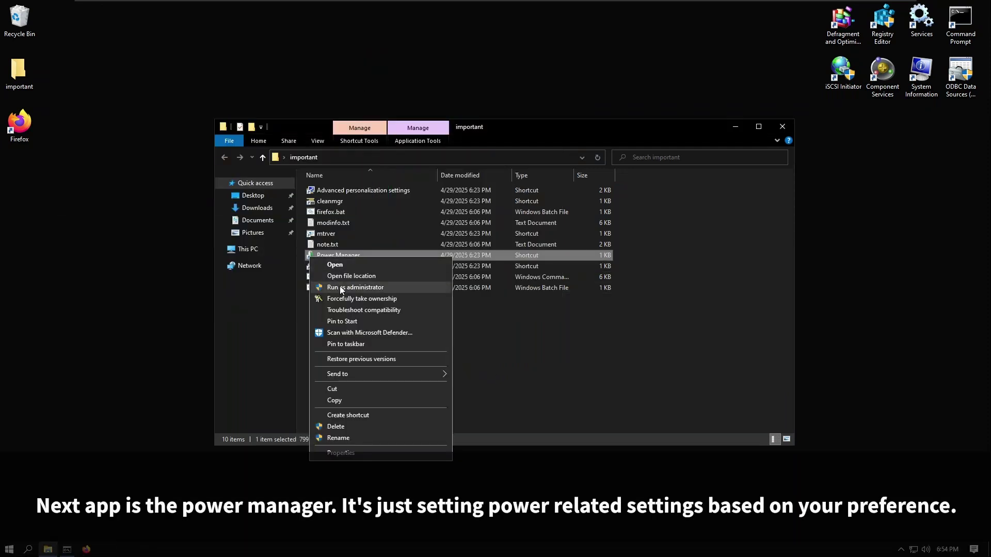
pyautogui.click(342, 288)
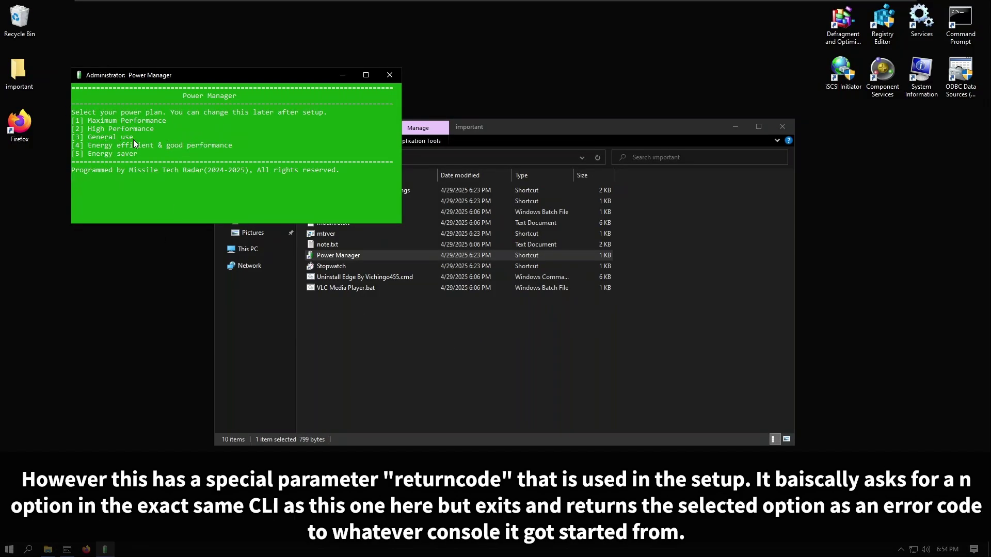
pyautogui.press('3')
pyautogui.press('Return')
pyautogui.click(390, 76)
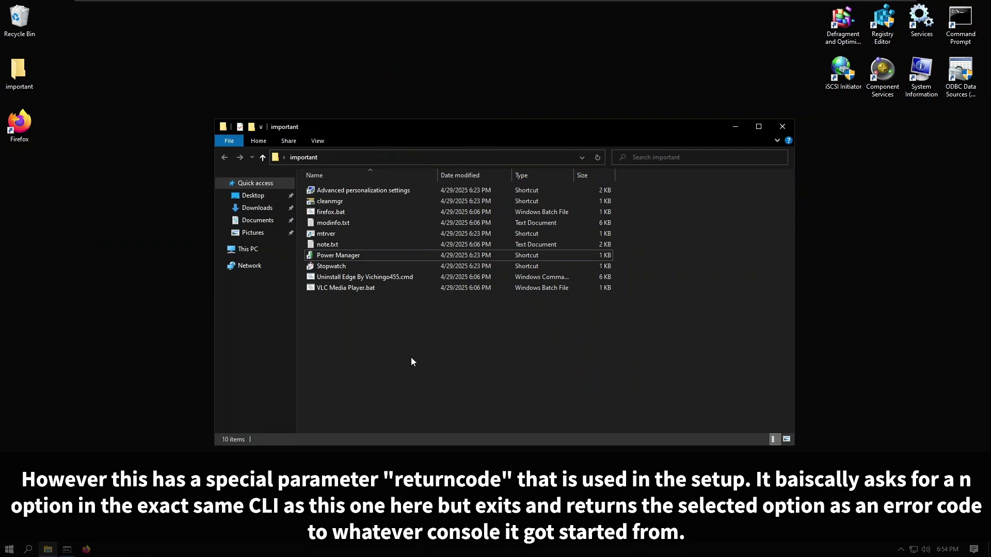
pyautogui.click(400, 235)
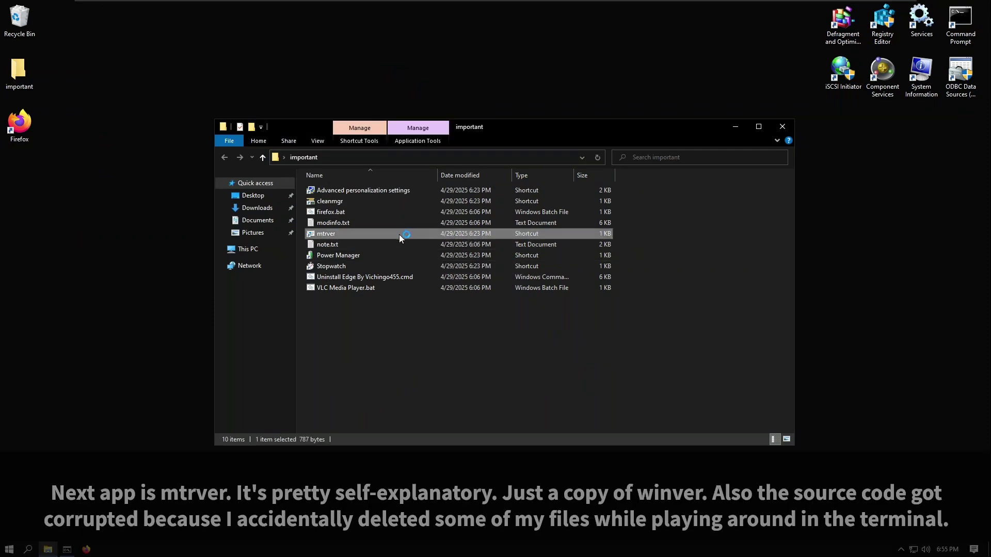
pyautogui.moveTo(118, 83); pyautogui.dragTo(94, 67)
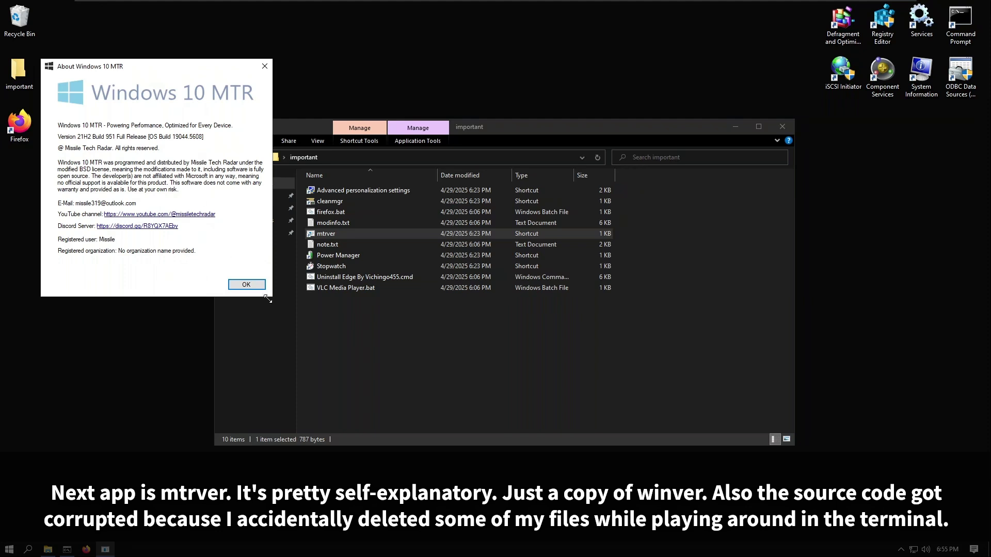
pyautogui.moveTo(274, 299); pyautogui.dragTo(370, 309)
pyautogui.moveTo(285, 308); pyautogui.dragTo(283, 307)
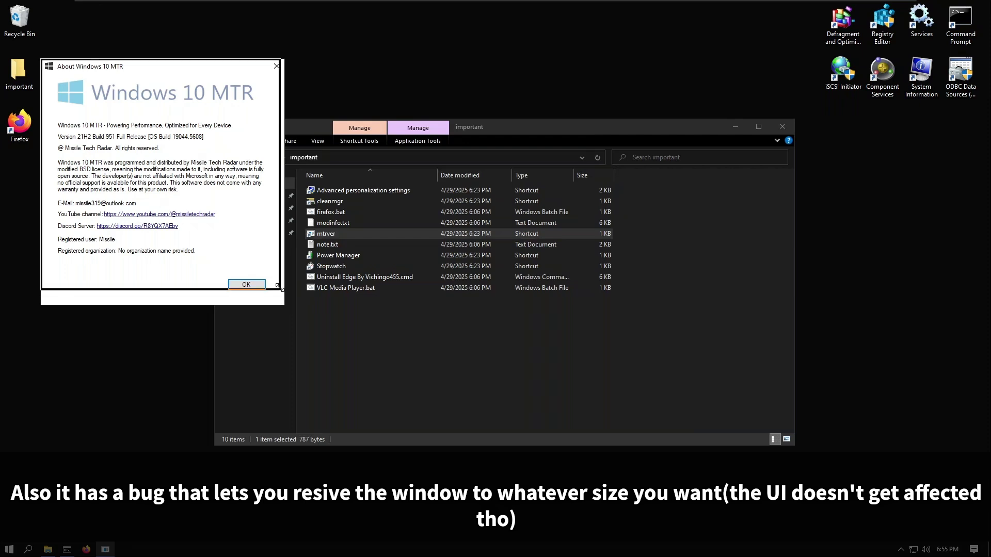
pyautogui.moveTo(47, 60); pyautogui.dragTo(769, 308)
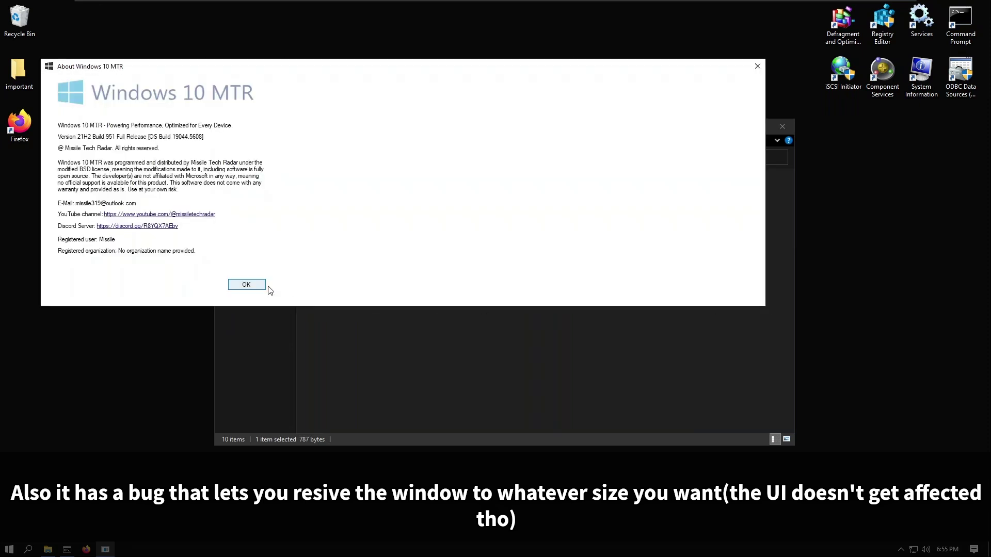
pyautogui.click(247, 285)
pyautogui.click(384, 361)
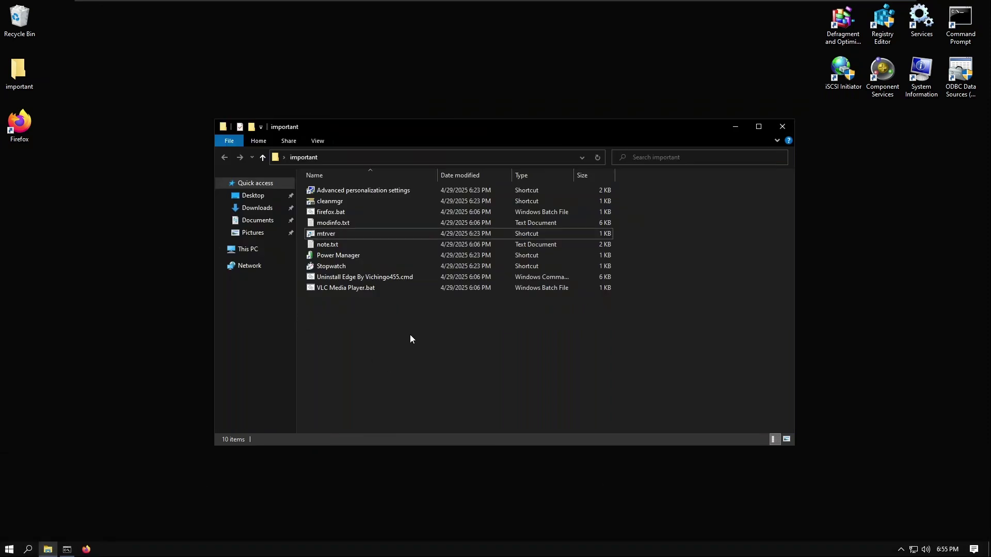
# Step: Close and reopen the important folder, then search Start for 'mtr' and find no MTR Settings app
pyautogui.click(782, 127)
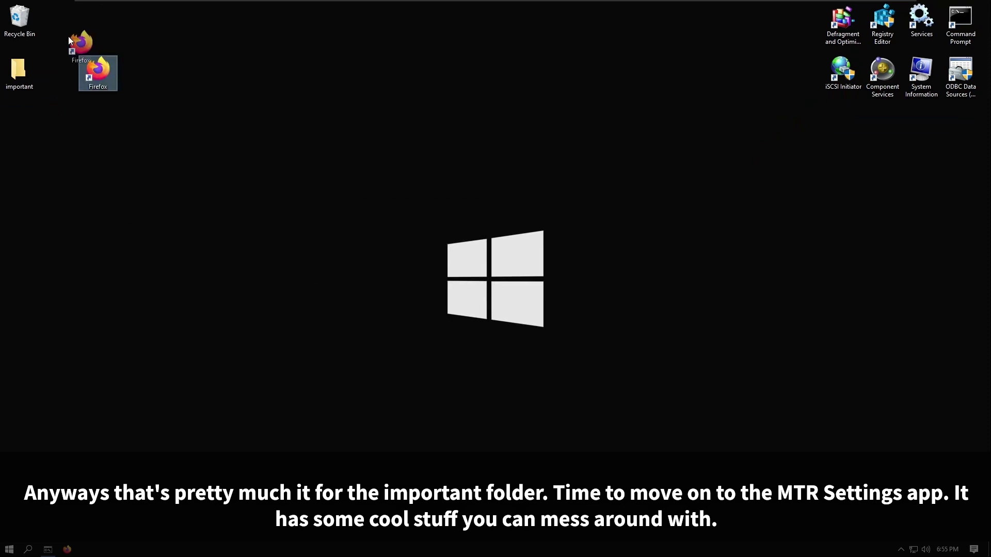
pyautogui.doubleClick(19, 71)
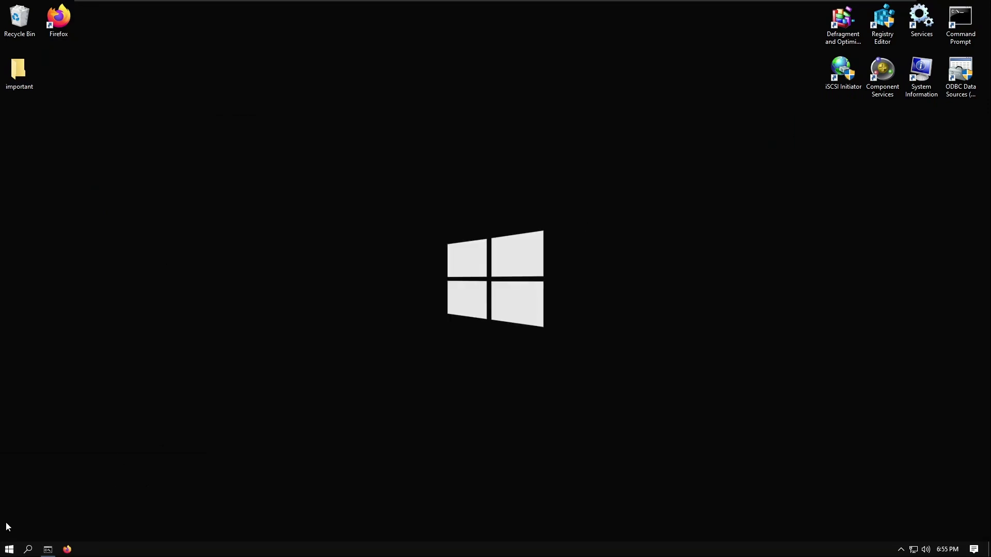
pyautogui.click(9, 549)
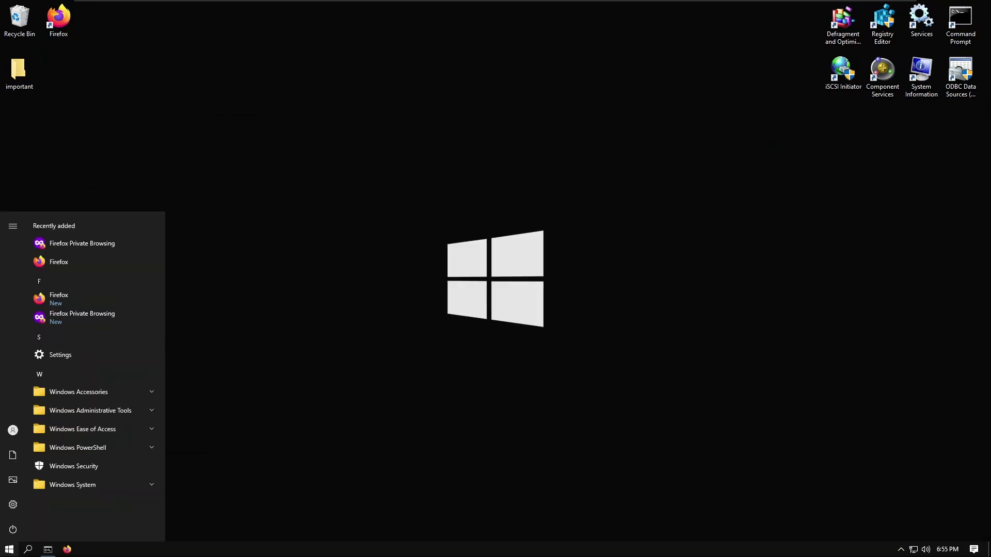
pyautogui.write('mtr-set')
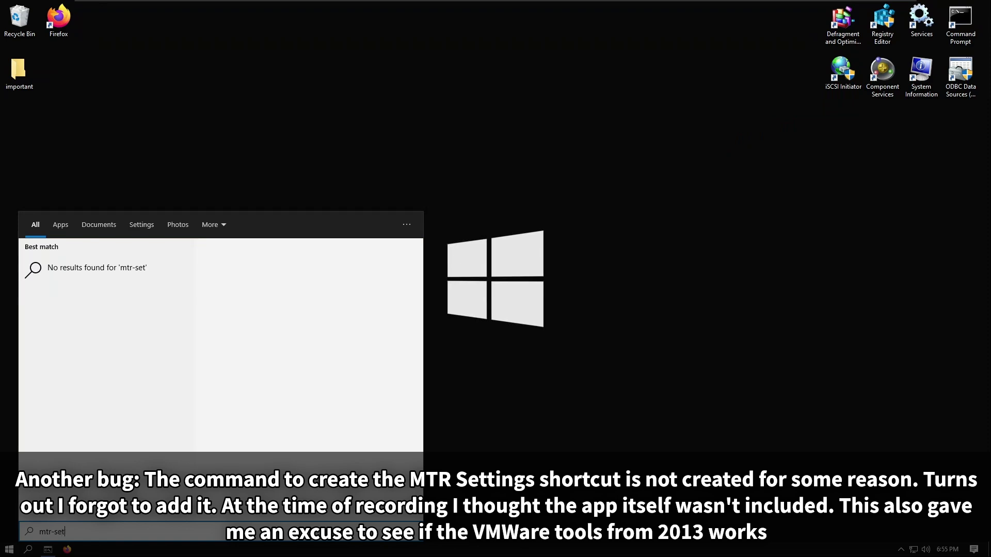
pyautogui.press('BackSpace')
pyautogui.press('BackSpace')
pyautogui.press('BackSpace')
pyautogui.press('BackSpace')
pyautogui.press('BackSpace')
pyautogui.press('BackSpace')
pyautogui.press('BackSpace')
pyautogui.click(458, 364)
# Step: Select mtr-settings.exe on the host machine and return to the full-screen virtual machine
pyautogui.moveTo(825, 1)
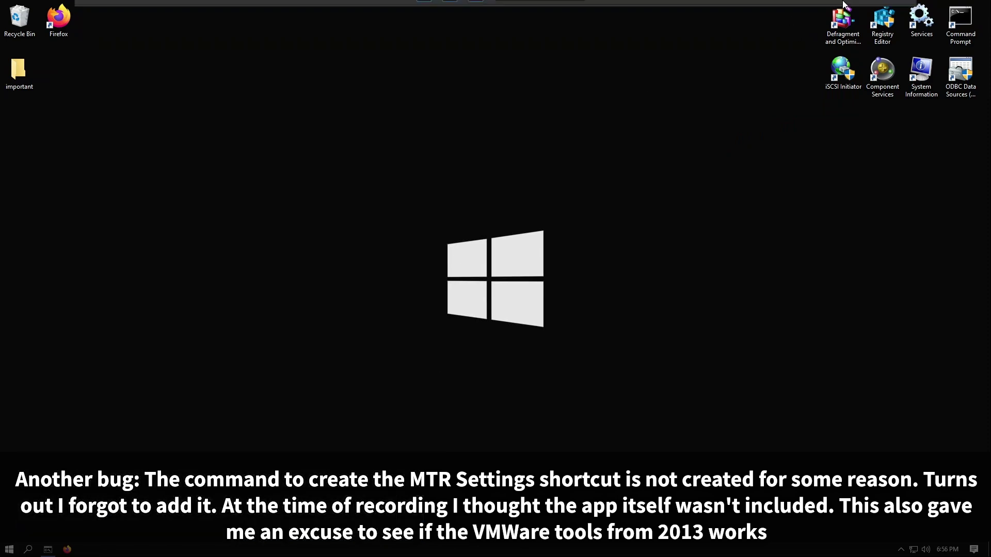
pyautogui.click(871, 11)
pyautogui.scroll(-1, 671, 258)
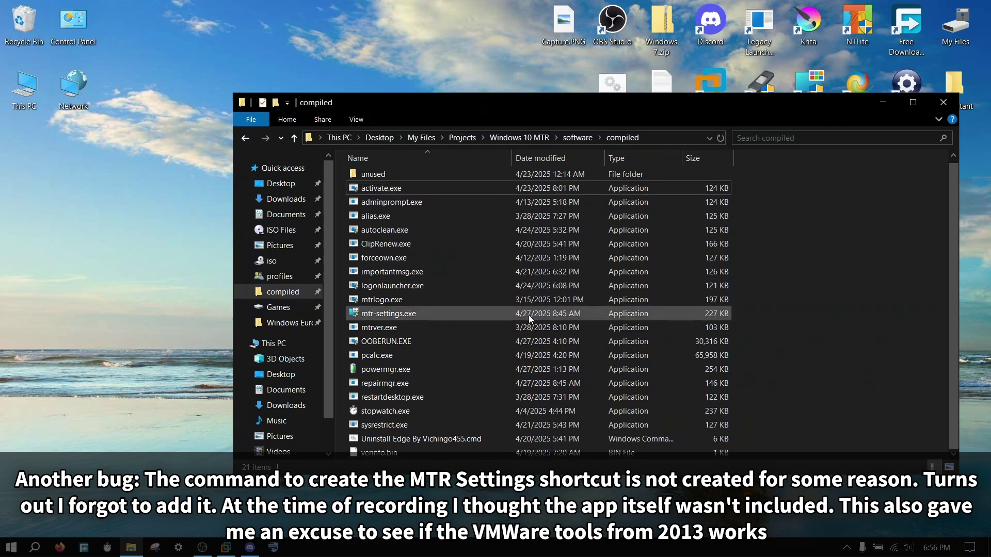
pyautogui.click(392, 313)
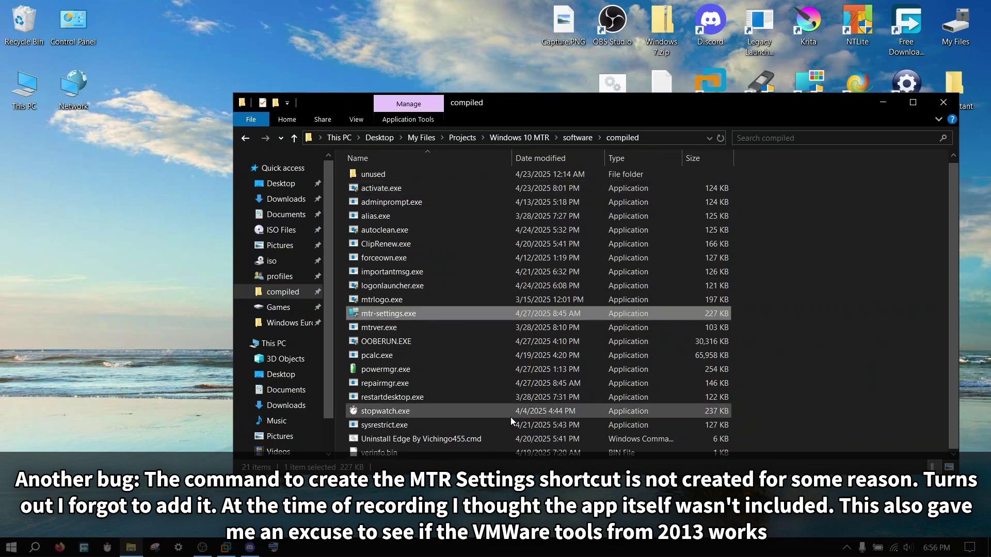
pyautogui.click(273, 547)
# Step: Paste mtr-settings.exe into C:\Windows and keep the existing file at the name conflict
pyautogui.doubleClick(27, 68)
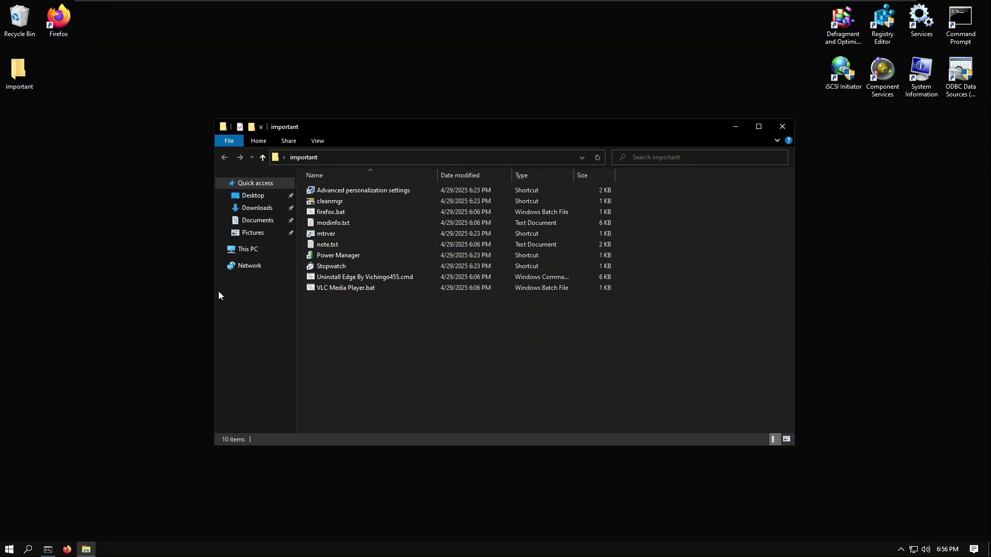
pyautogui.click(268, 252)
pyautogui.doubleClick(459, 309)
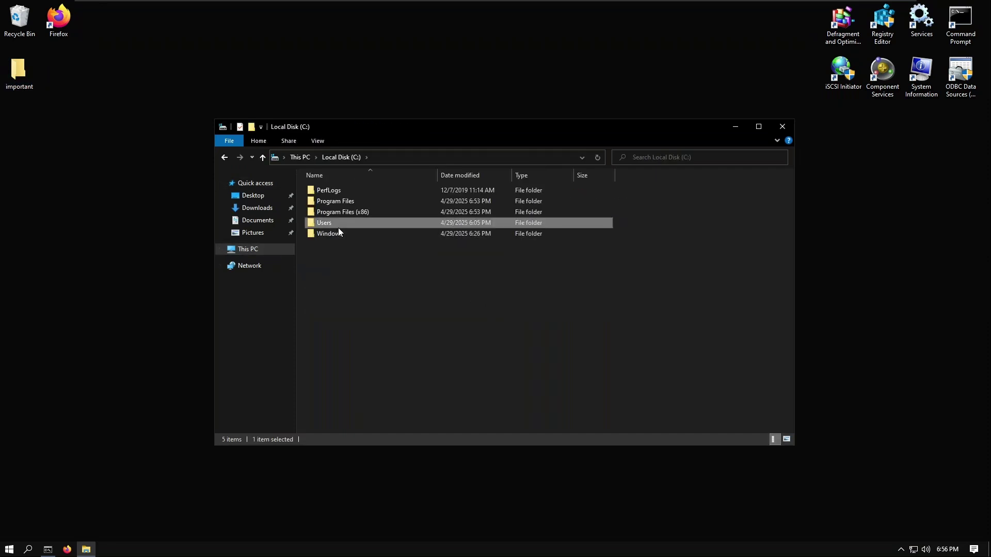
pyautogui.doubleClick(330, 223)
pyautogui.click(341, 157)
pyautogui.doubleClick(350, 233)
pyautogui.hotkey('ctrl', 'v')
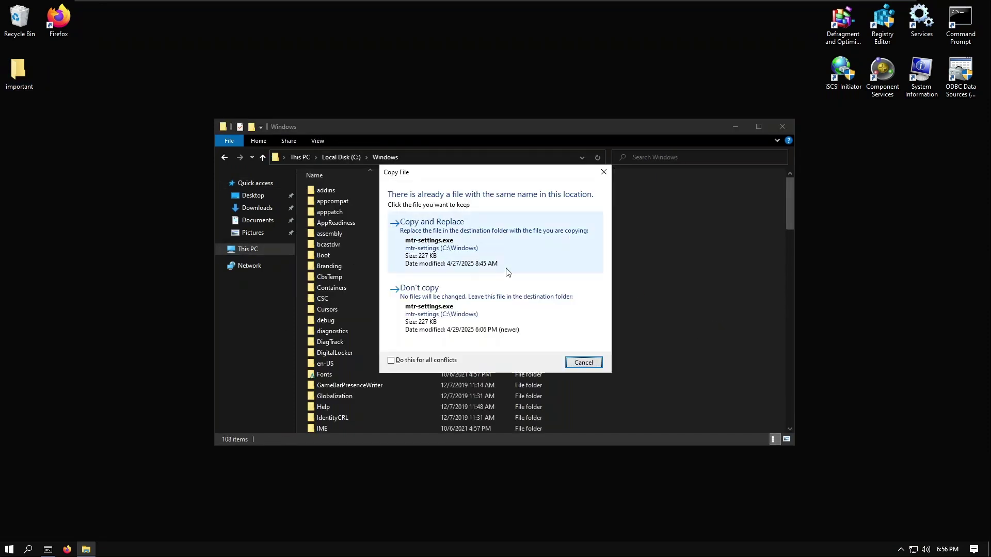
pyautogui.click(579, 357)
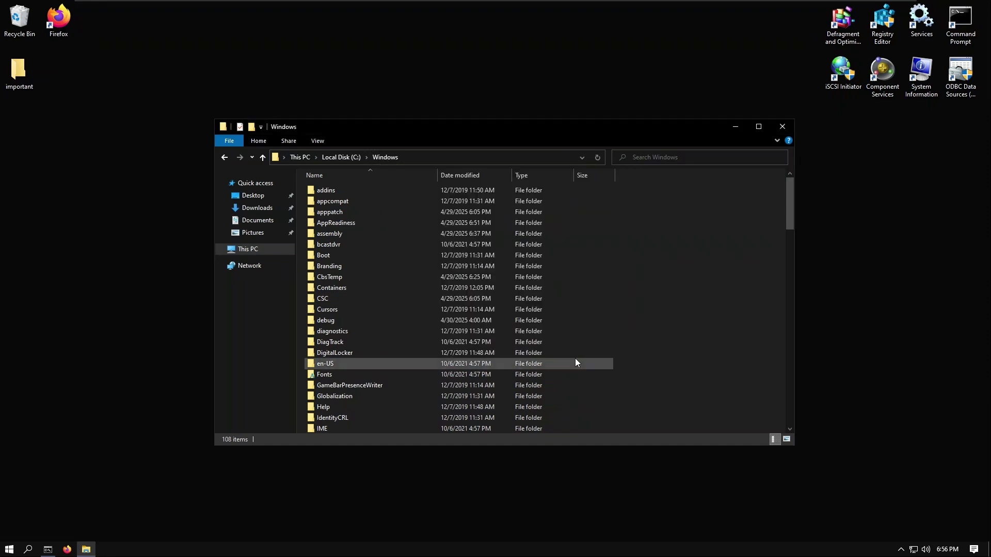
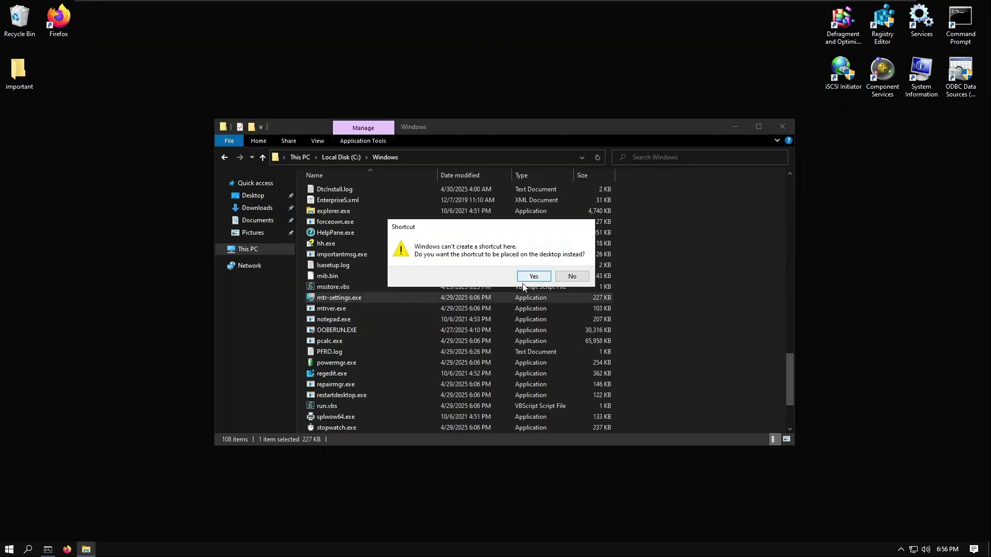
# Step: Put an MTR-Settings shortcut beside the important folder on the desktop and run it as administrator
pyautogui.click(529, 276)
pyautogui.click(782, 126)
pyautogui.moveTo(30, 130); pyautogui.dragTo(70, 79)
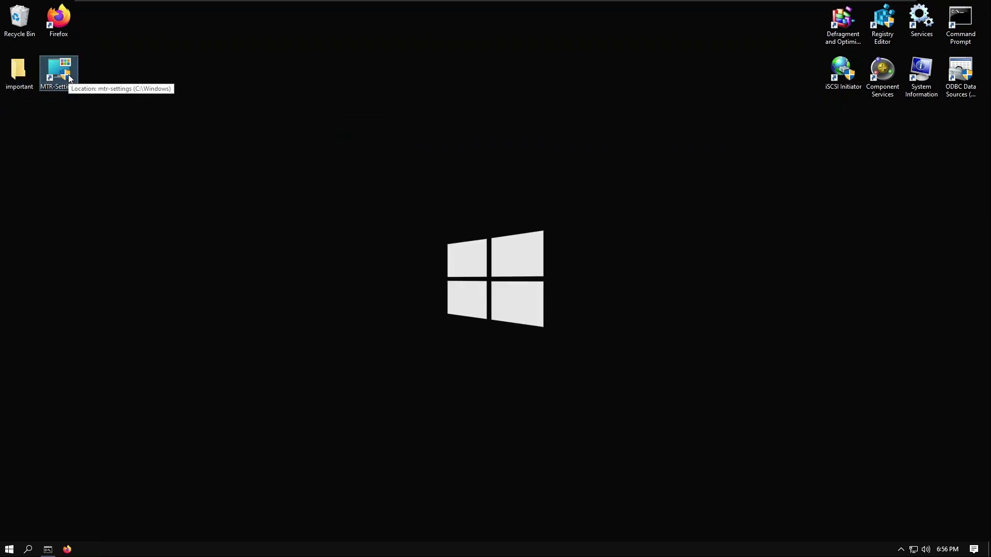
pyautogui.doubleClick(69, 78)
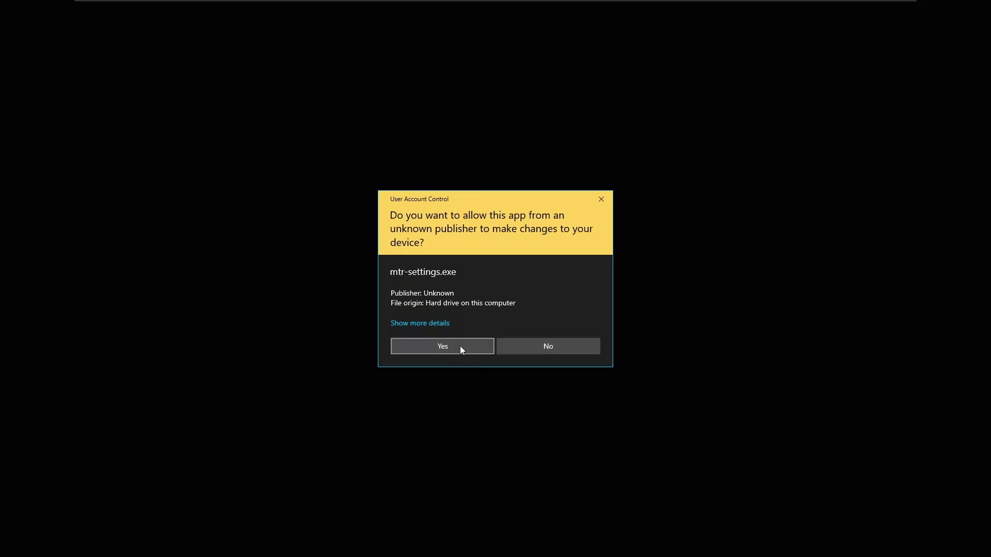
pyautogui.click(460, 346)
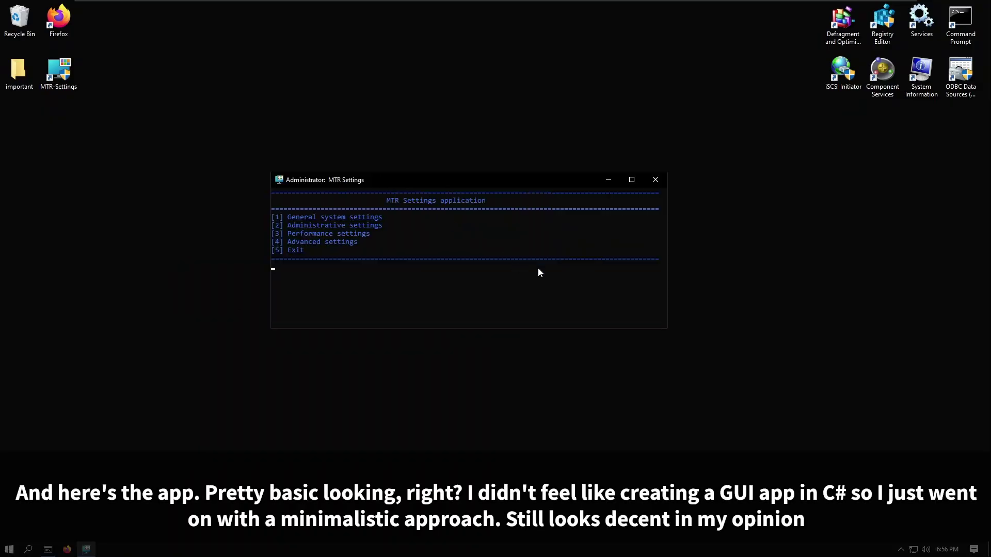
# Step: Open General system settings in MTR Settings and try its options, including Toggle quiet boot
pyautogui.press('1')
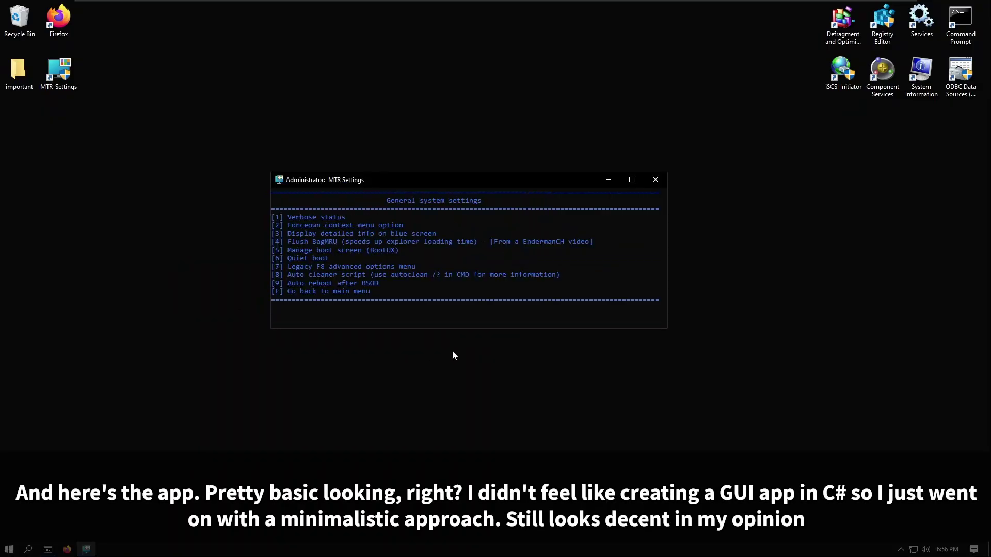
pyautogui.press('1')
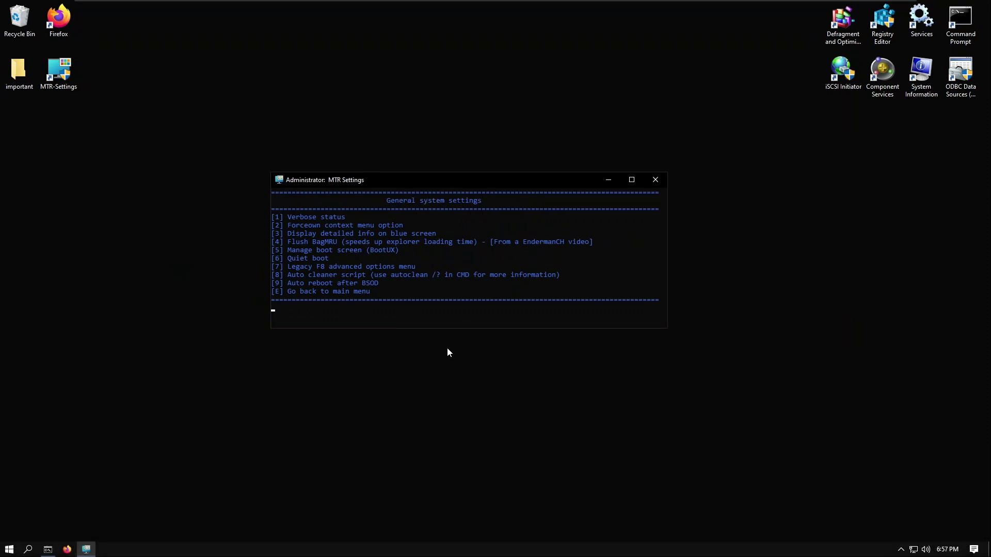
pyautogui.press('6')
pyautogui.press('1')
# Step: Launch Command Prompt by searching cmd from the Start menu
pyautogui.press('super')
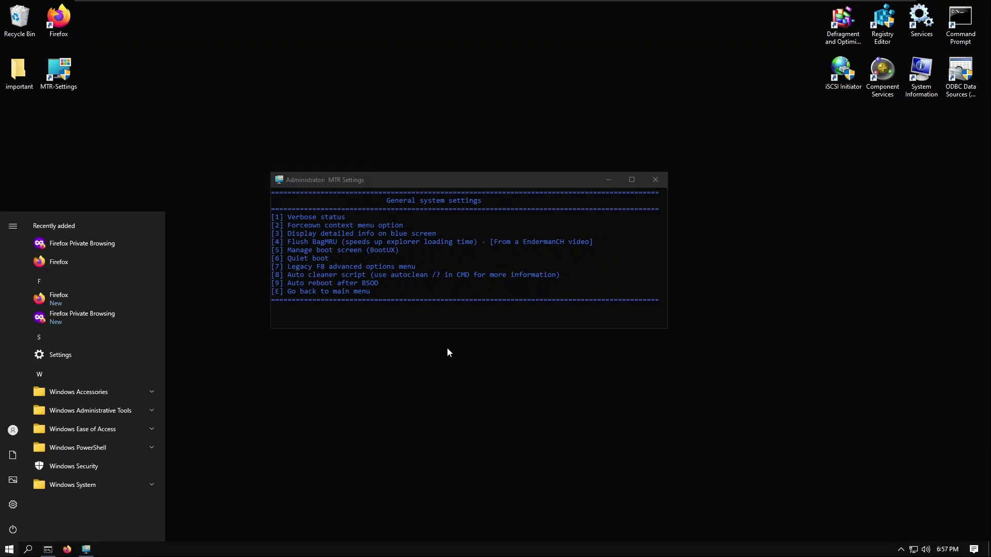
pyautogui.write('cmd')
pyautogui.press('Return')
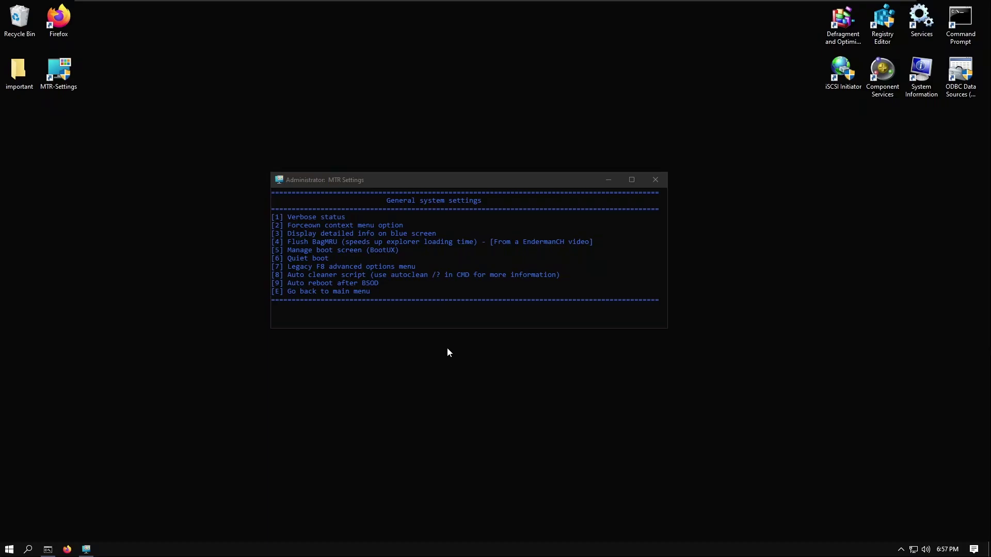
# Step: Show the autoclean /? help in Command Prompt, close it, and pick option 9 in MTR Settings
pyautogui.write('?')
pyautogui.press('Return')
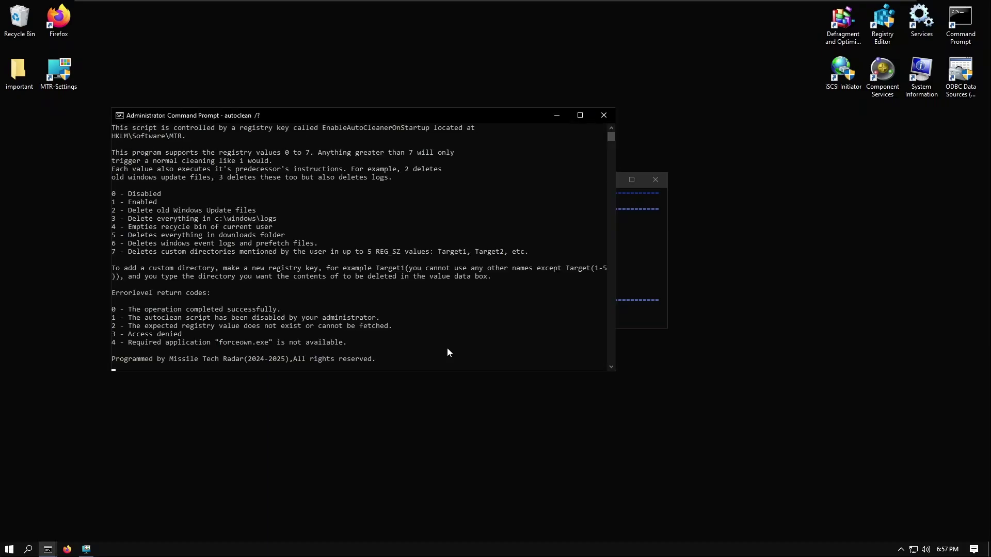
pyautogui.scroll(5, 447, 349)
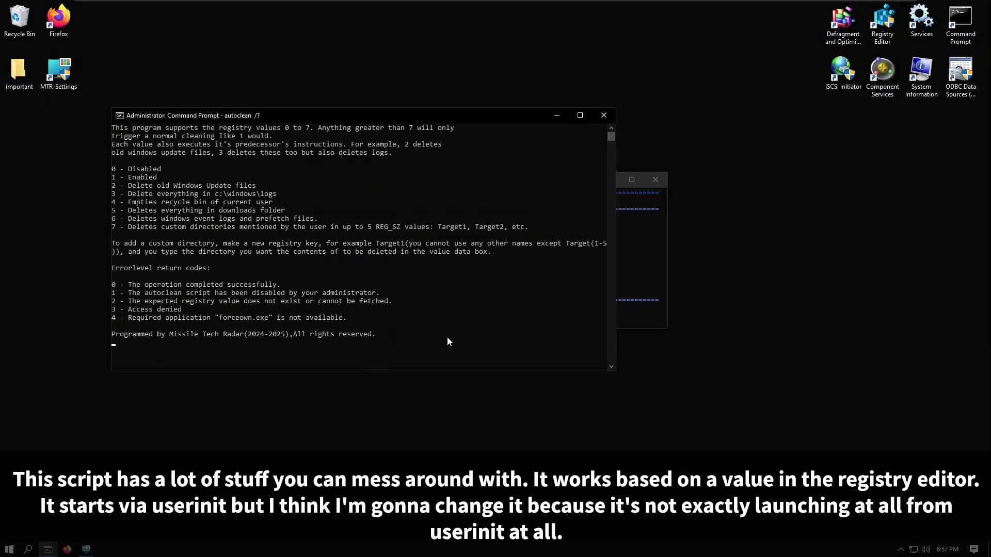
pyautogui.scroll(-4, 326, 287)
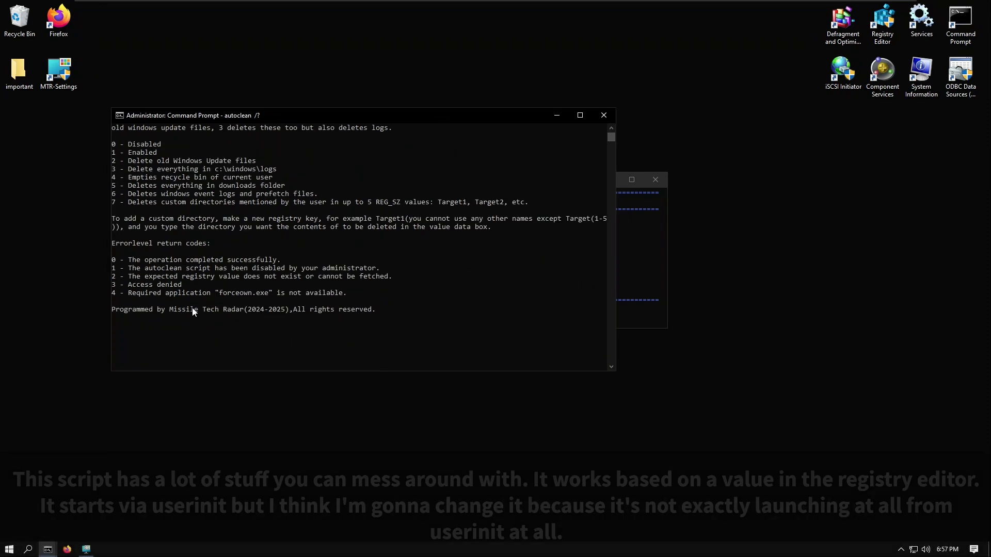
pyautogui.click(603, 116)
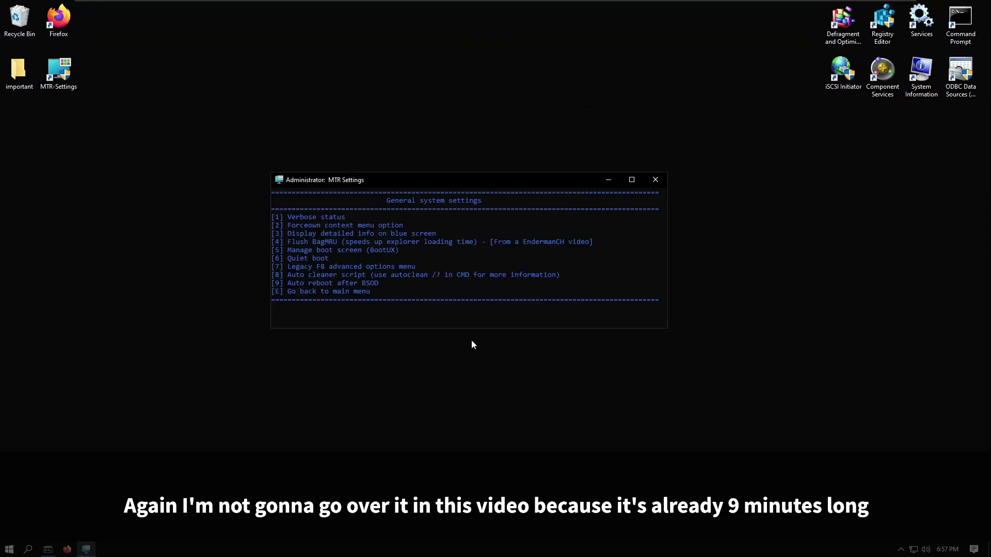
pyautogui.press('9')
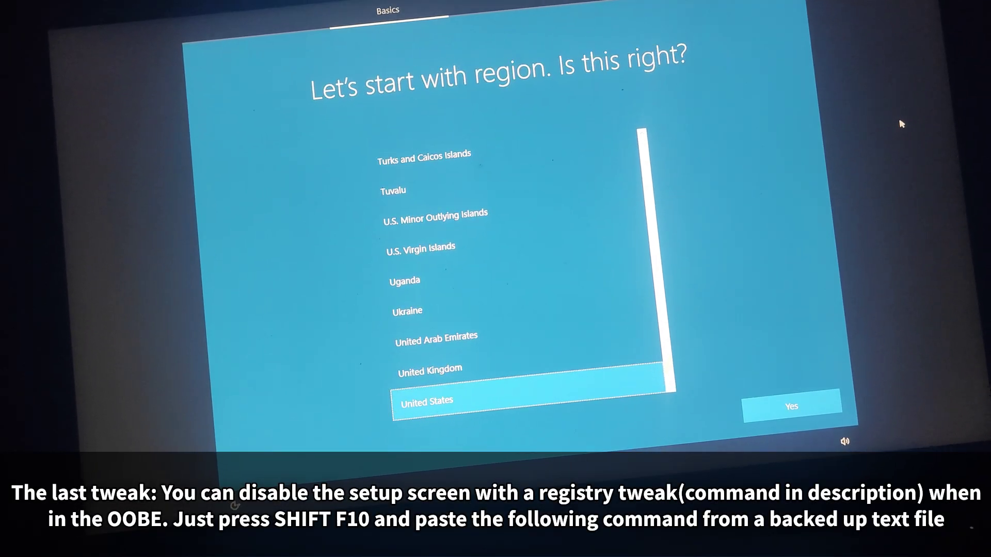
# Step: From a Shift+F10 Command Prompt, run the reg add setting DisableSetupScreen to 1
pyautogui.hotkey('shift', 'F10')
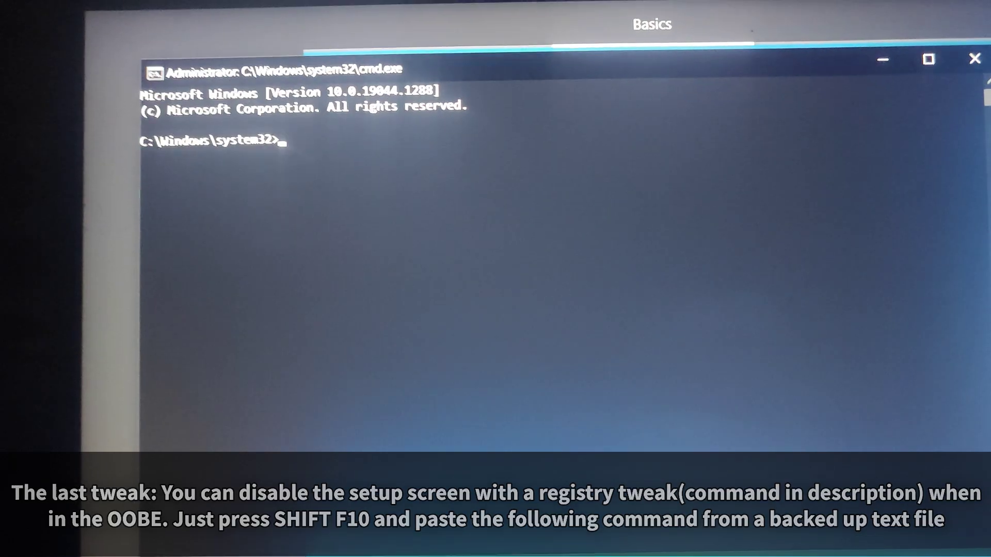
pyautogui.hotkey('ctrl', 'v')
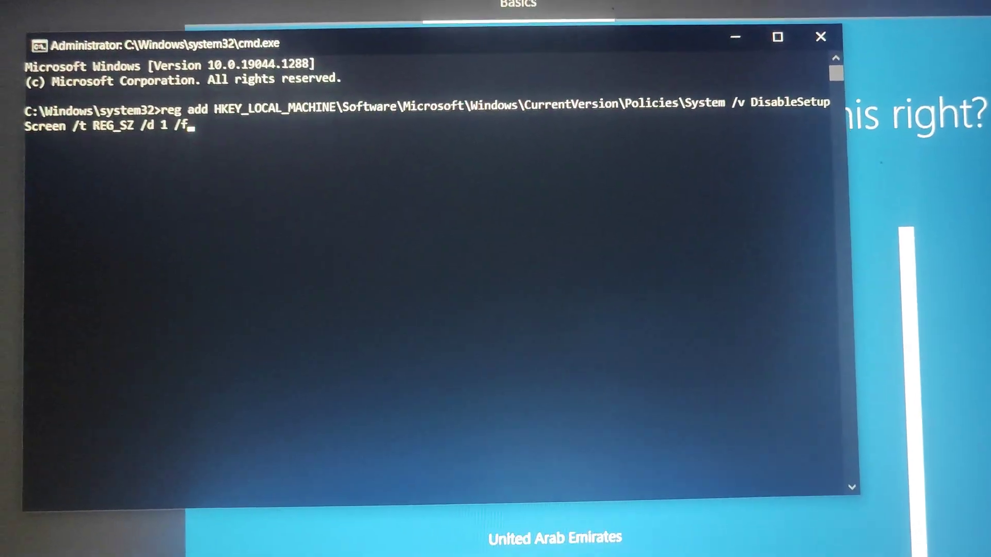
pyautogui.press('Return')
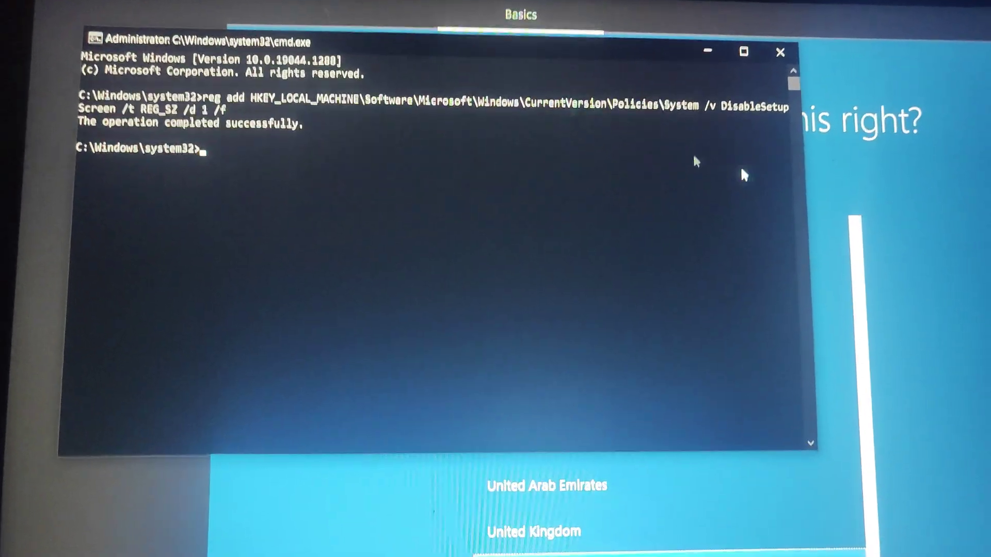
pyautogui.click(872, 16)
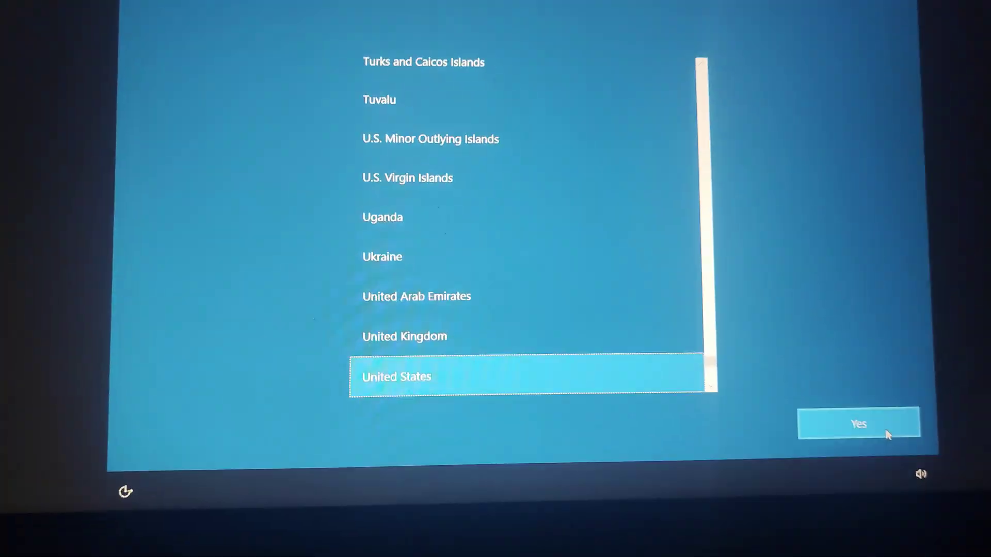
# Step: Confirm United States region and US keyboard, skip a second layout, and choose limited offline setup
pyautogui.click(860, 424)
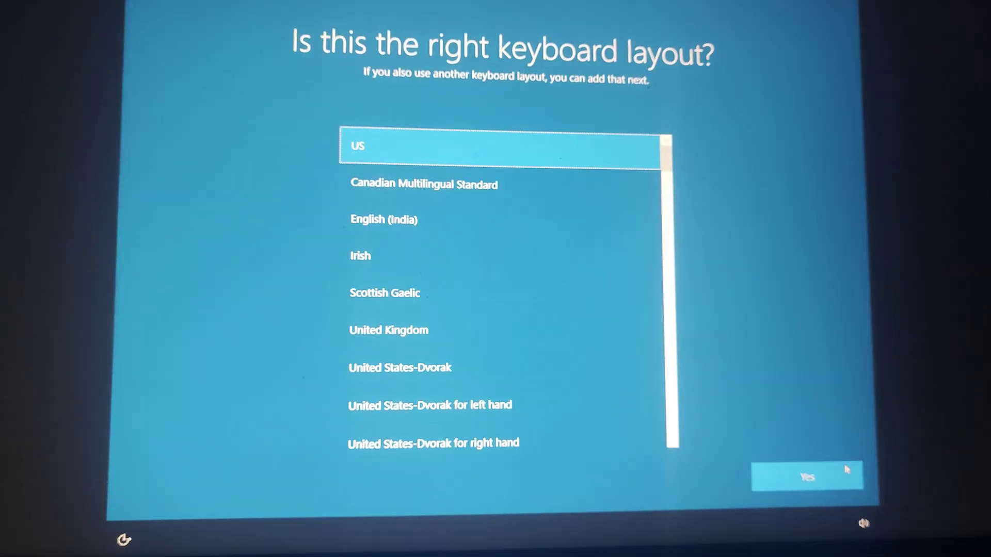
pyautogui.click(860, 474)
pyautogui.click(858, 485)
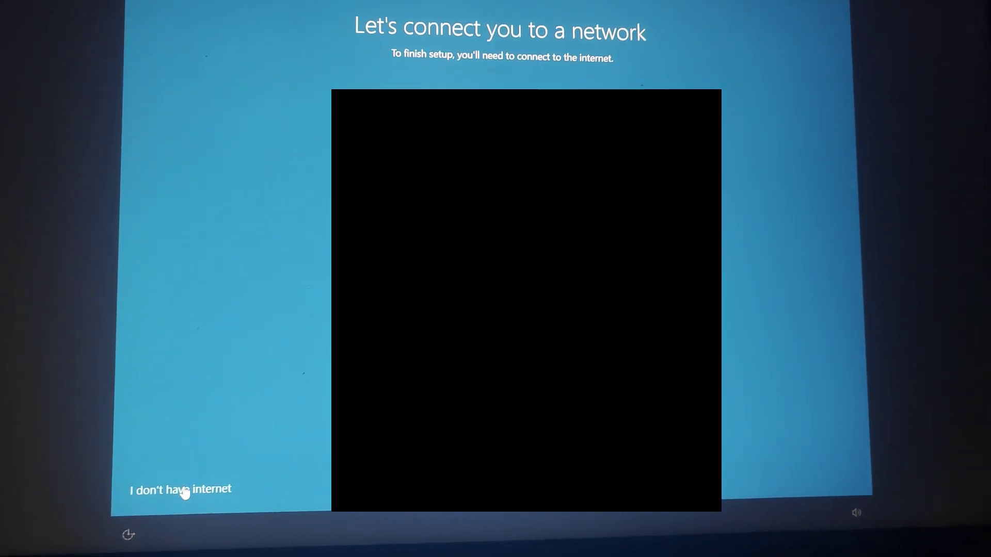
pyautogui.click(186, 494)
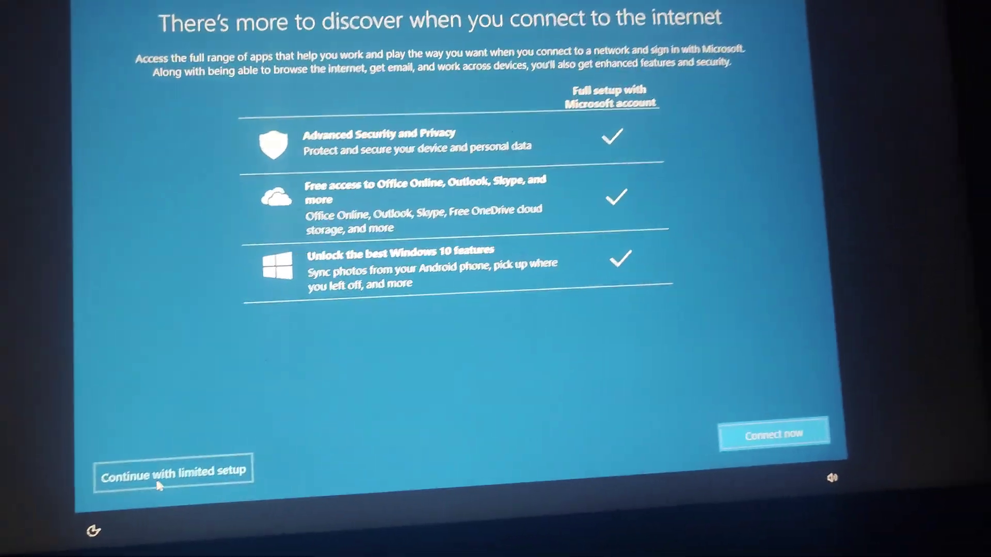
pyautogui.click(155, 448)
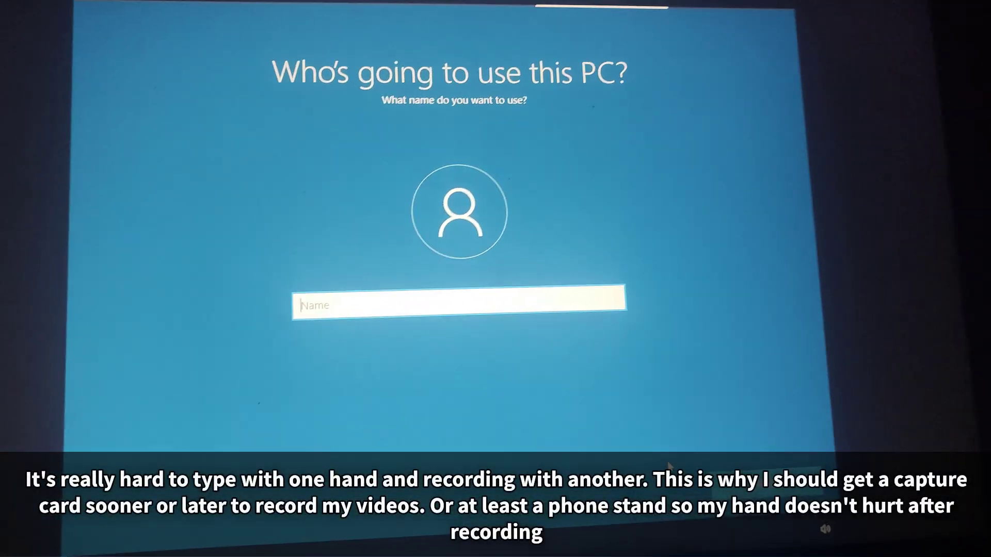
# Step: Name the local account 'Missile' and enter and confirm its password
pyautogui.write('Mi')
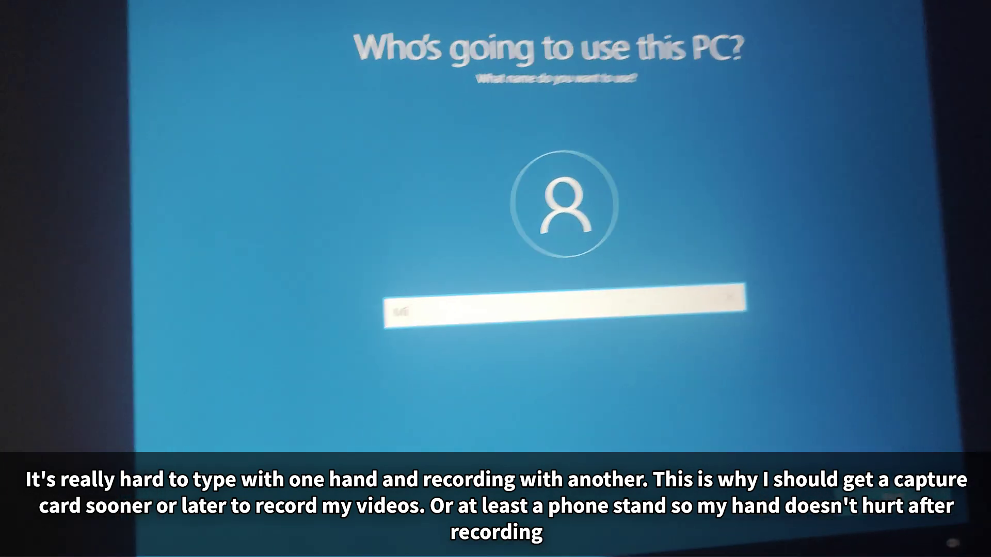
pyautogui.write('ssile')
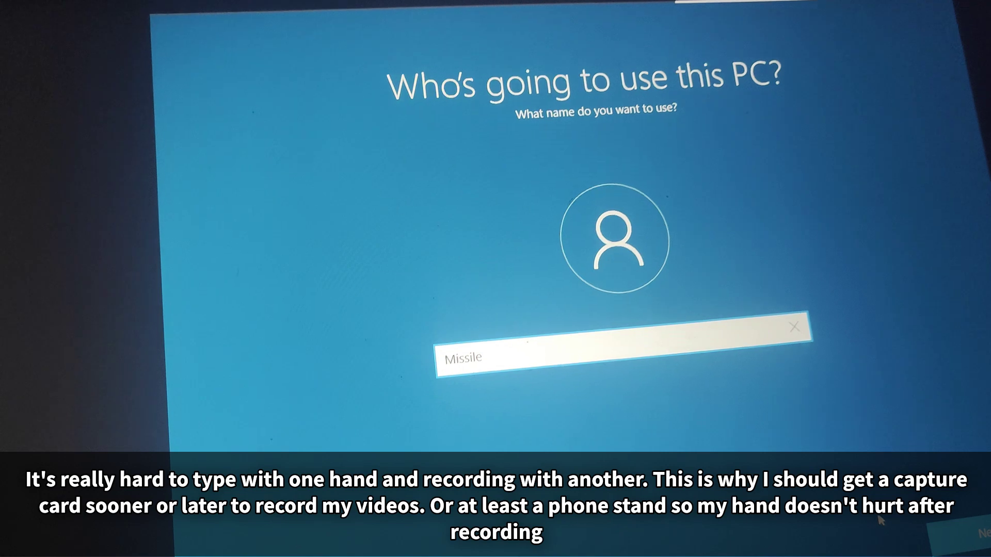
pyautogui.press('Return')
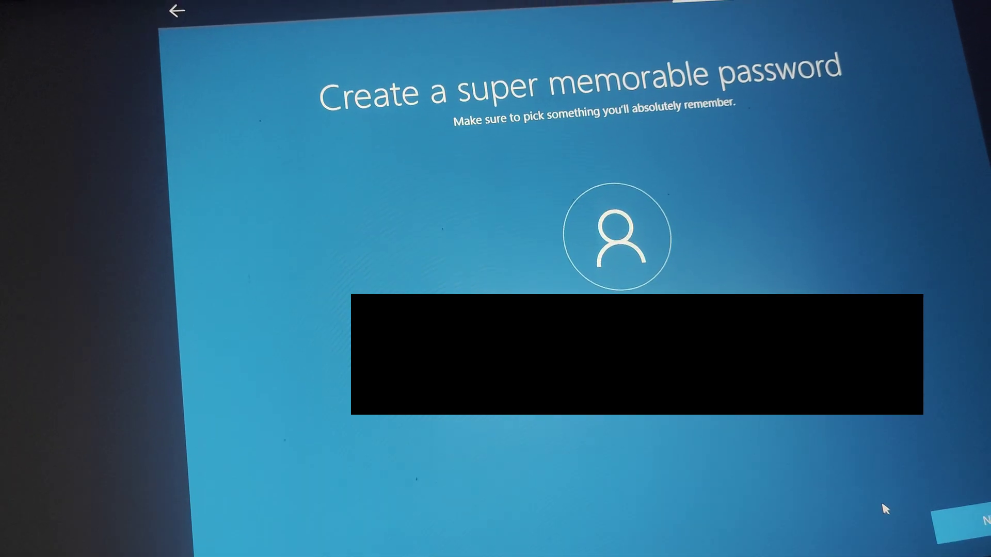
pyautogui.press('Return')
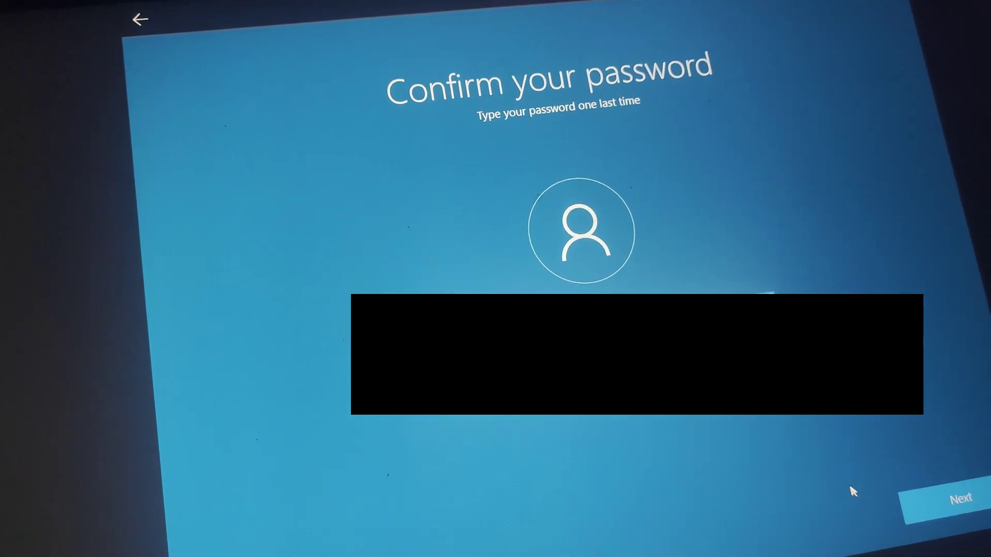
pyautogui.press('Return')
# Step: Choose the first pet's name security question and submit an answer
pyautogui.click(482, 356)
pyautogui.click(482, 362)
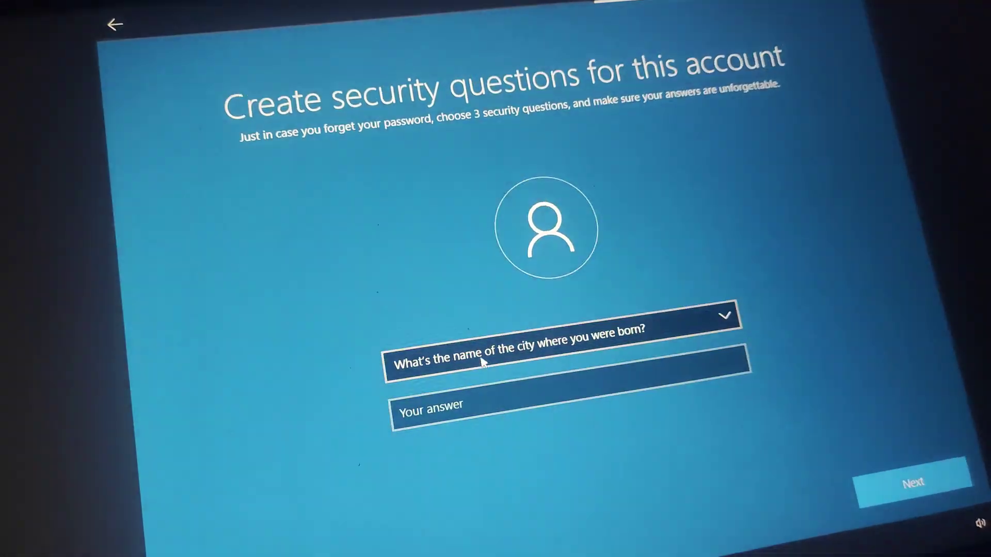
pyautogui.click(483, 361)
pyautogui.click(479, 328)
pyautogui.click(461, 386)
pyautogui.write('1')
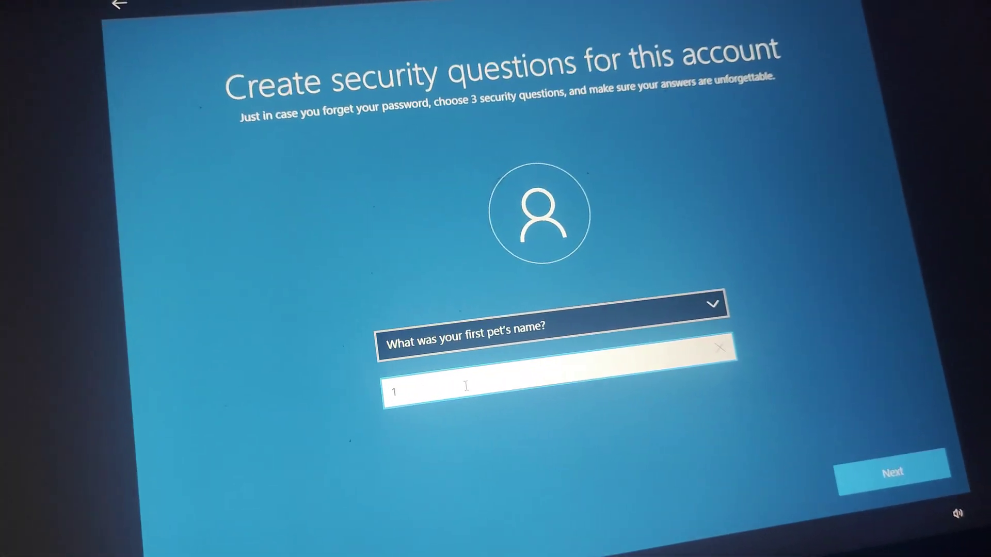
pyautogui.press('Return')
# Step: Answer the birth city and childhood nickname security questions
pyautogui.click(397, 345)
pyautogui.click(400, 361)
pyautogui.click(442, 385)
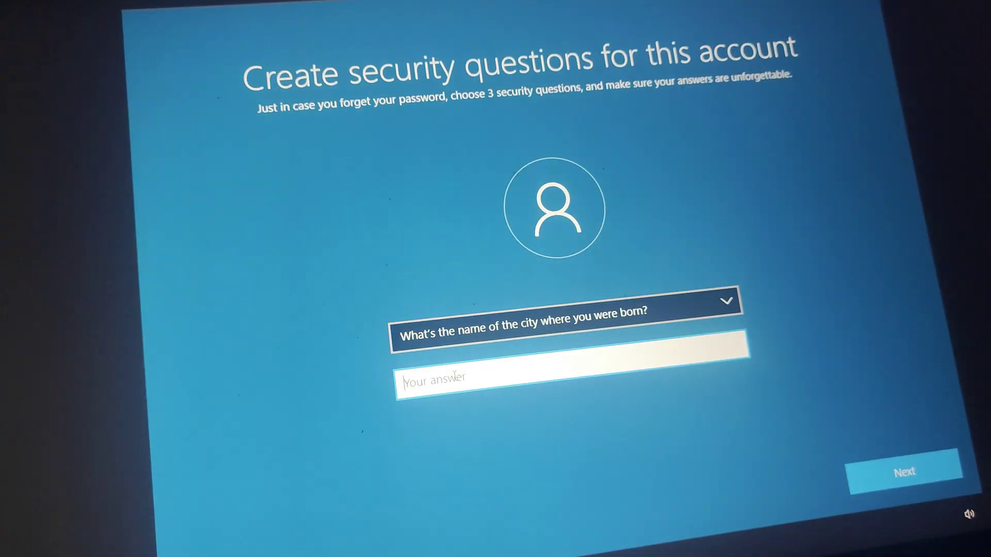
pyautogui.write('2')
pyautogui.click(903, 471)
pyautogui.click(433, 356)
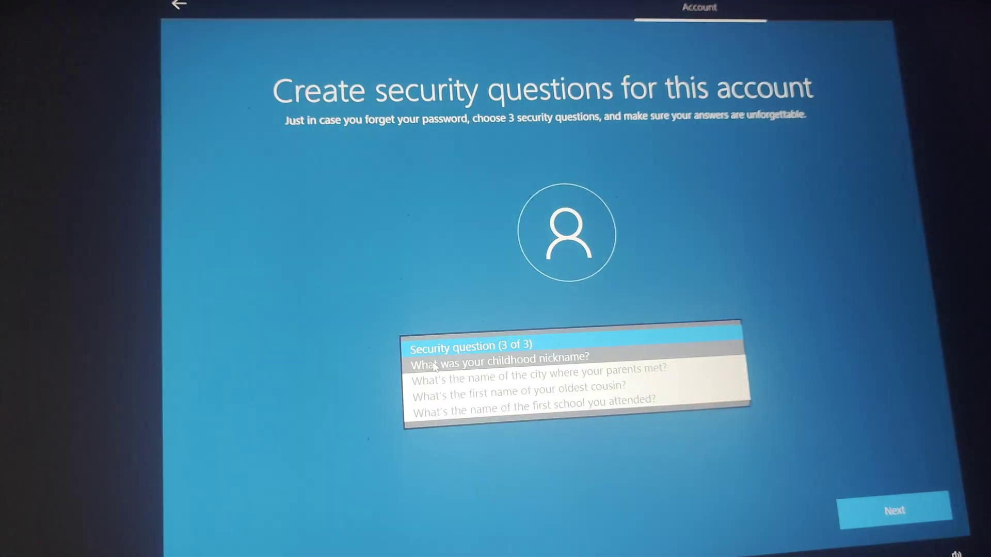
pyautogui.click(434, 365)
pyautogui.click(518, 391)
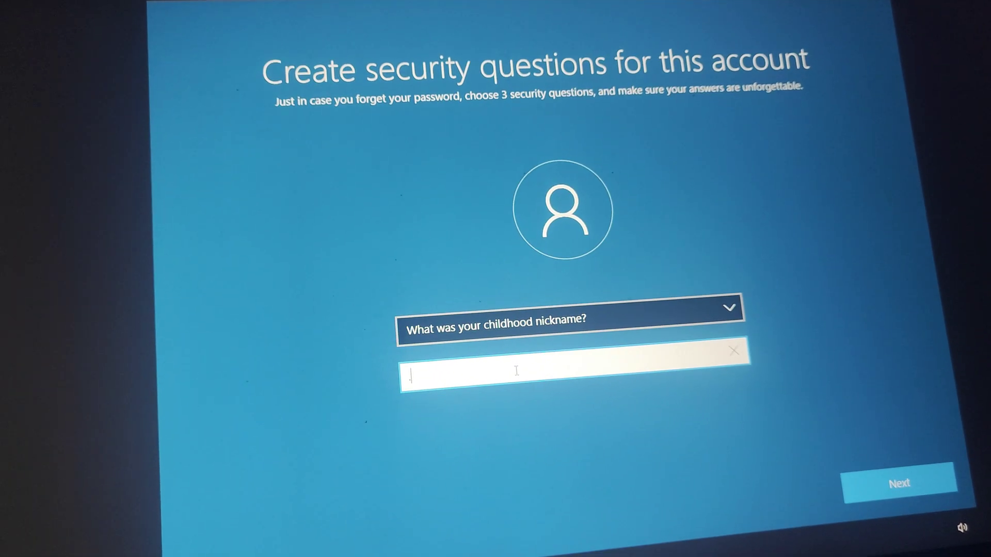
pyautogui.write('3')
pyautogui.press('Return')
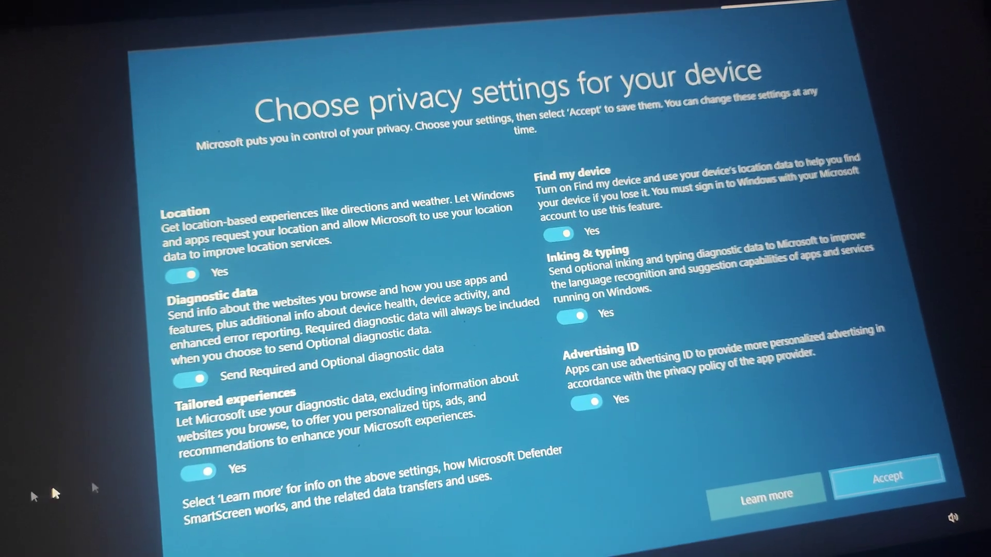
# Step: Turn off diagnostic data, tailored experiences, location, Find my device and inking and typing
pyautogui.click(206, 455)
pyautogui.click(199, 380)
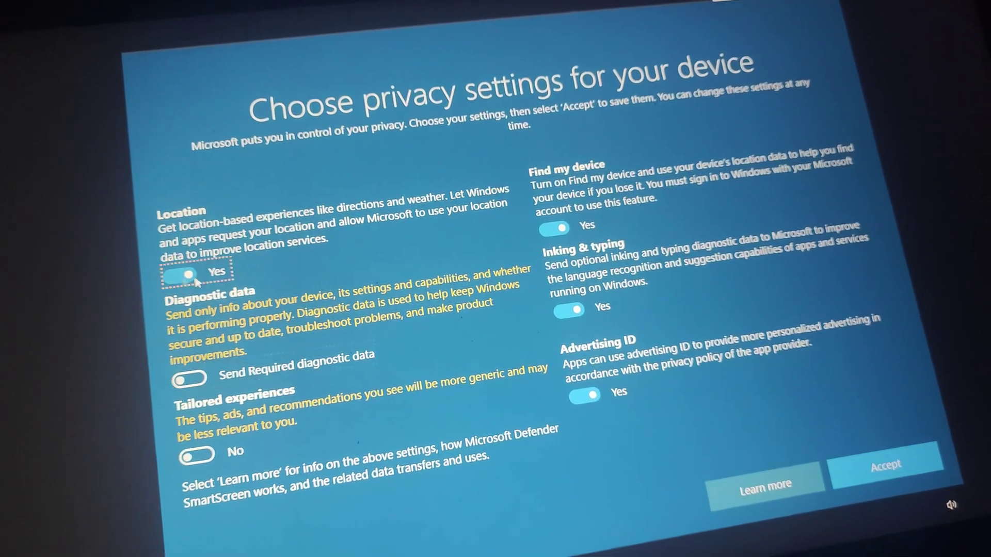
pyautogui.click(192, 276)
pyautogui.click(555, 228)
pyautogui.click(569, 309)
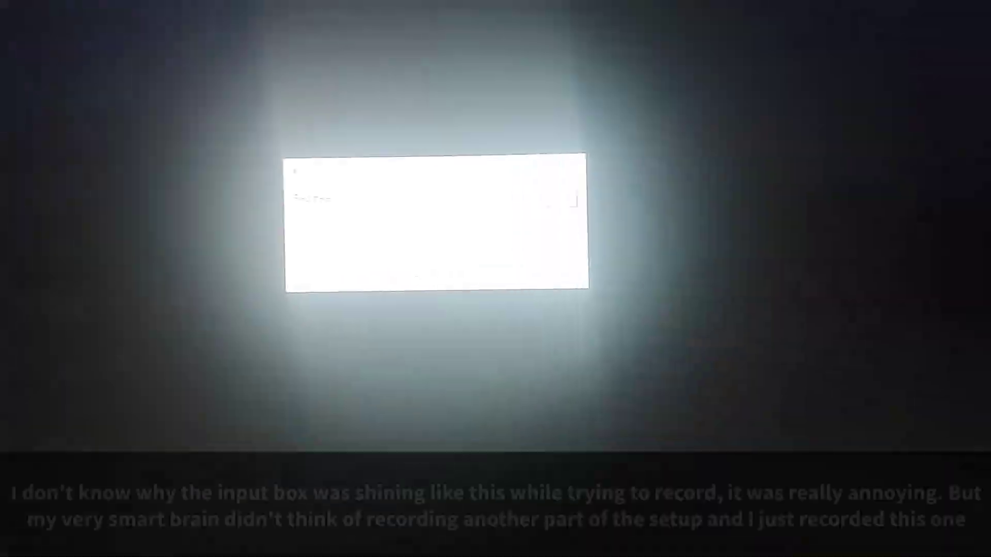